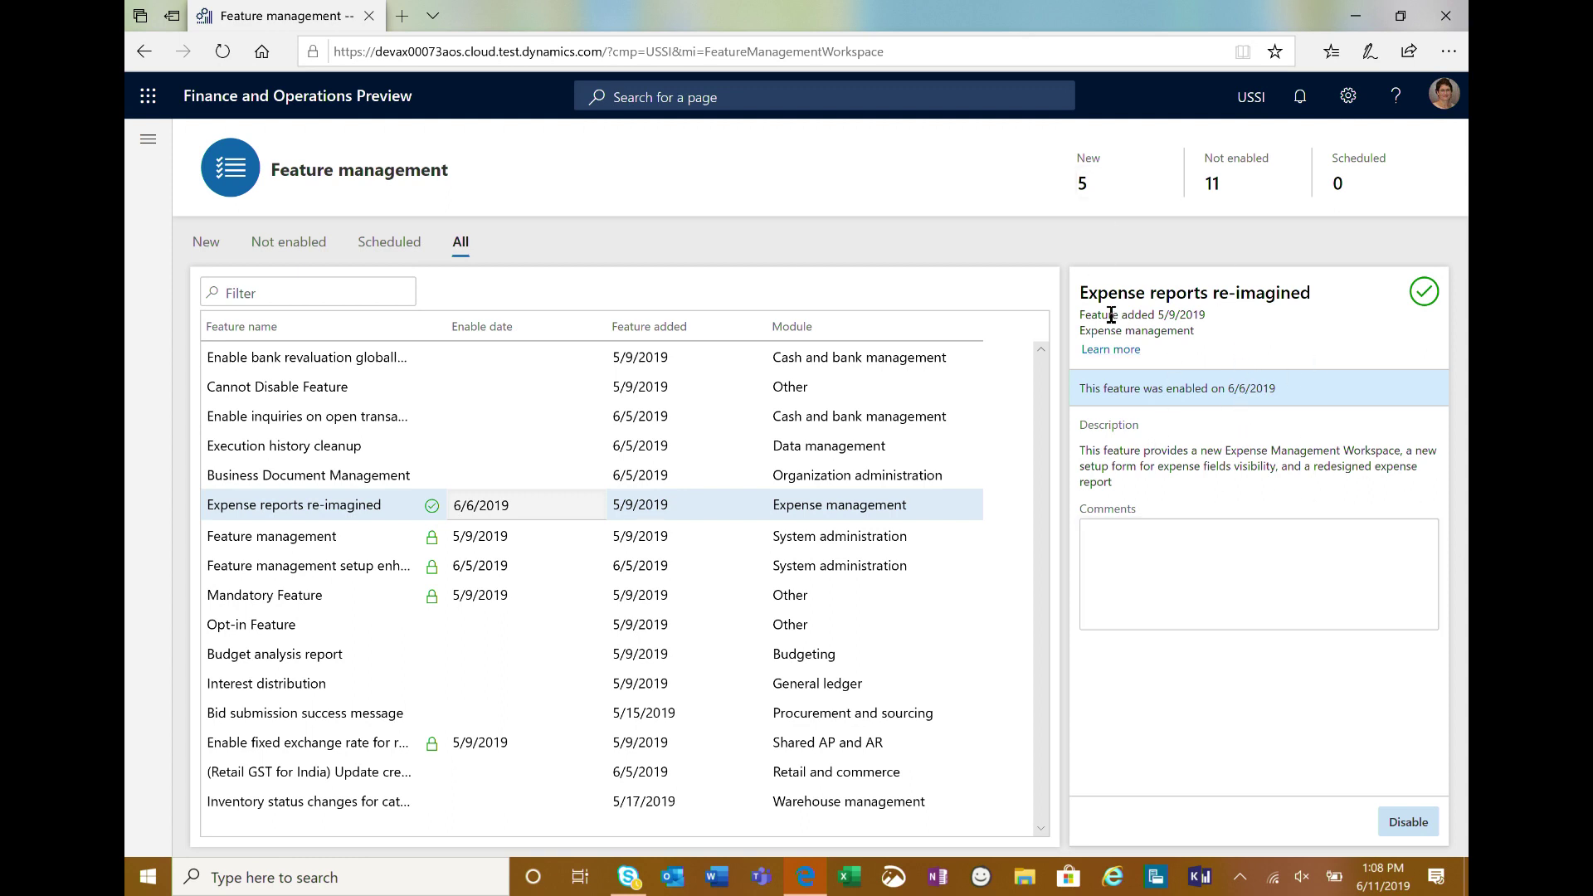
# Read the linked documentation on the Expense reports re-imagined feature, then return to Feature management and dismiss the message.
pyautogui.click(1101, 352)
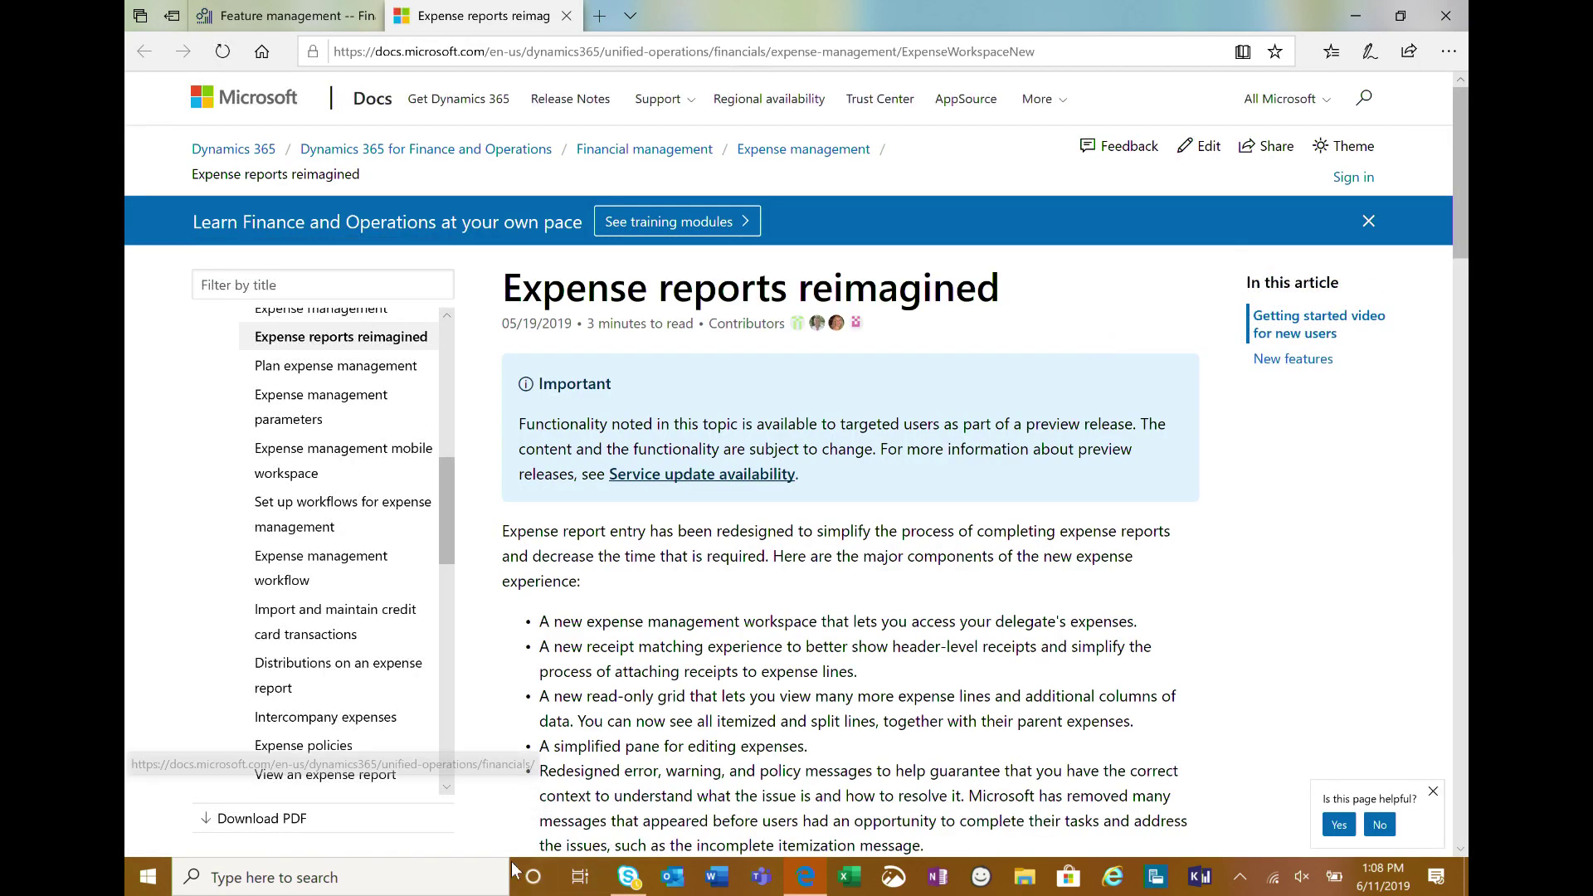
pyautogui.scroll(-10, 797, 736)
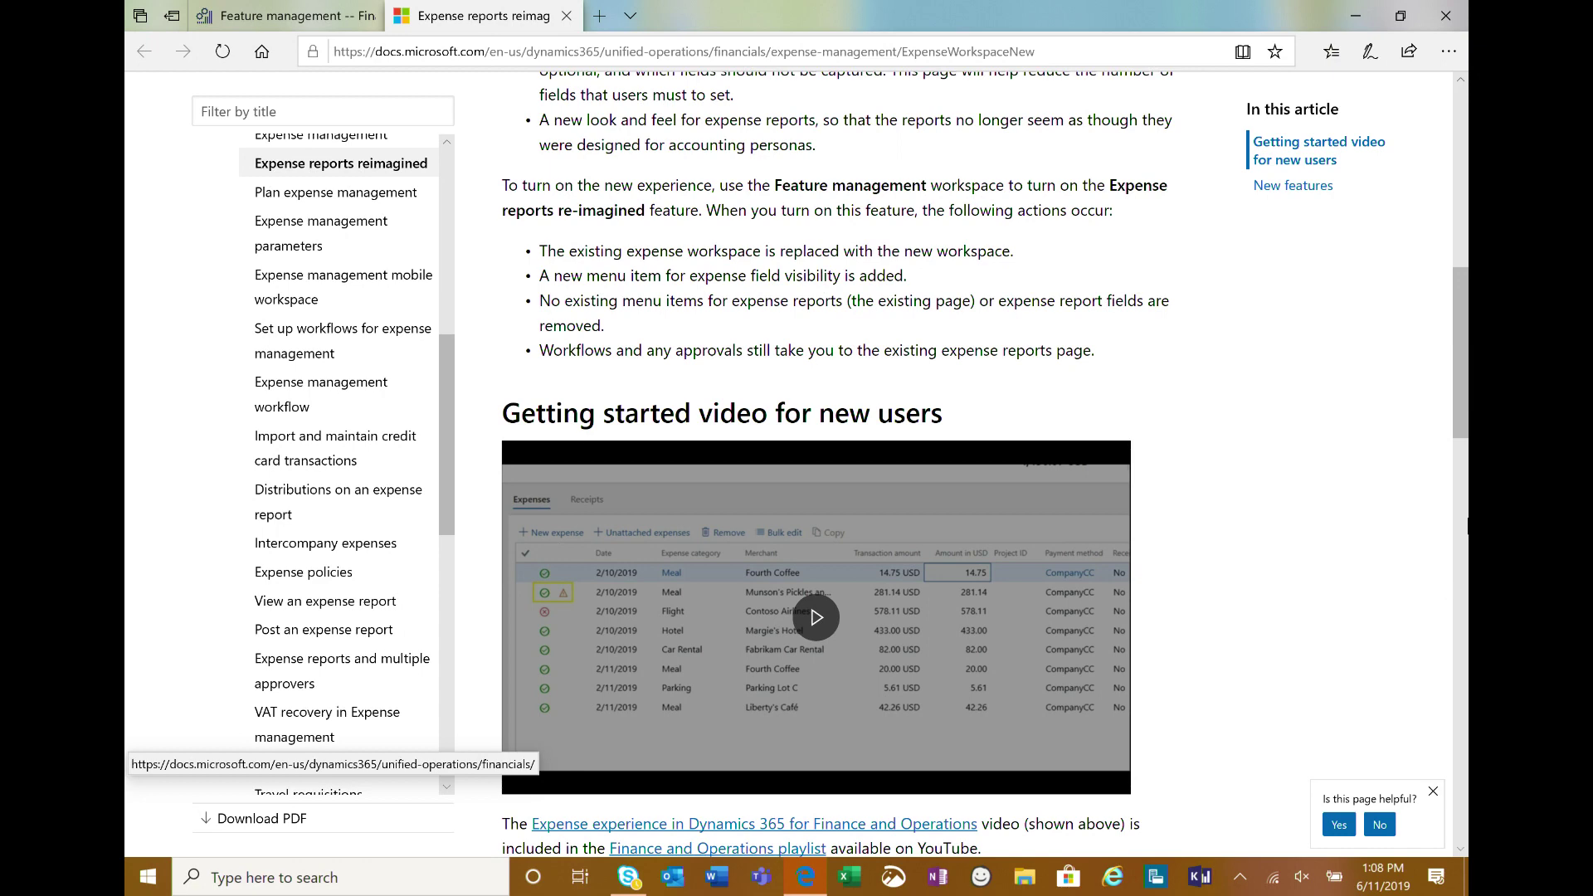
pyautogui.scroll(-7, 1392, 465)
pyautogui.scroll(4, 1392, 465)
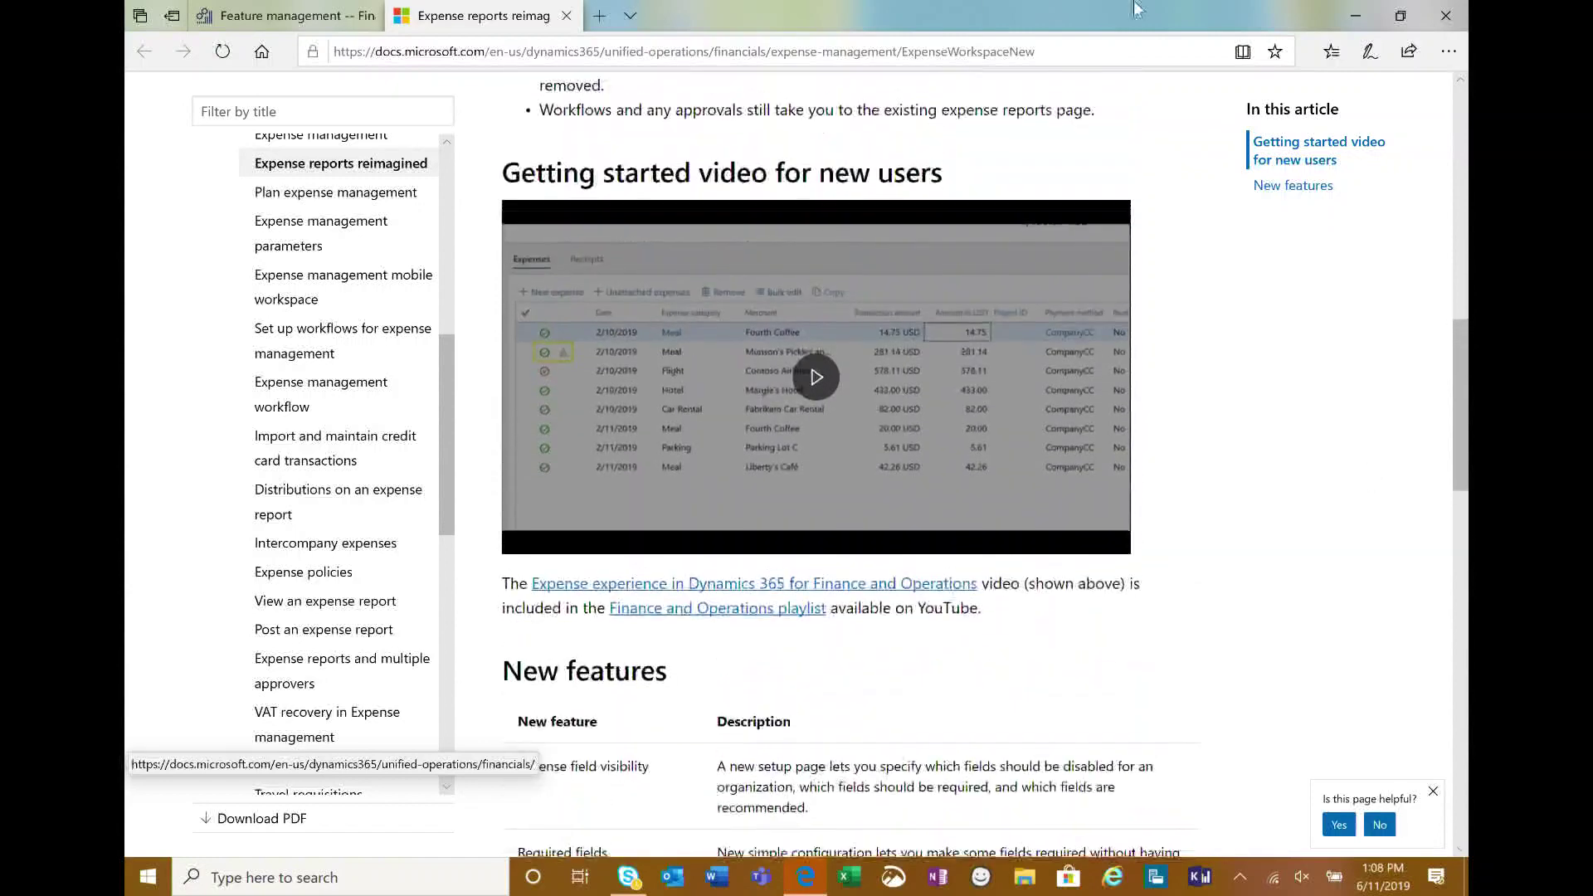
pyautogui.click(336, 15)
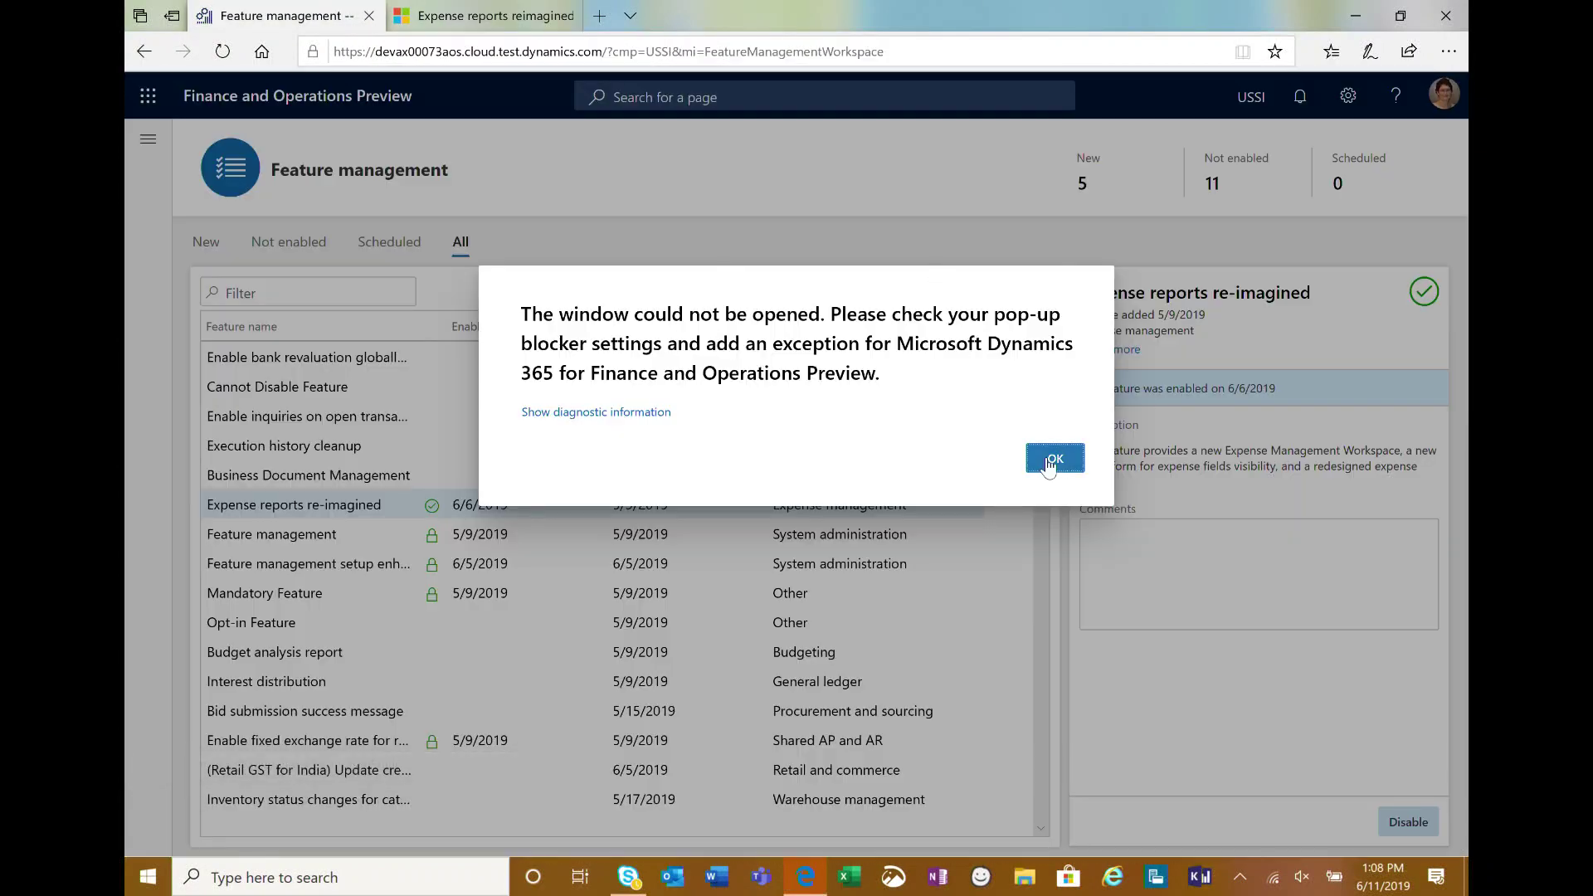
pyautogui.click(1050, 459)
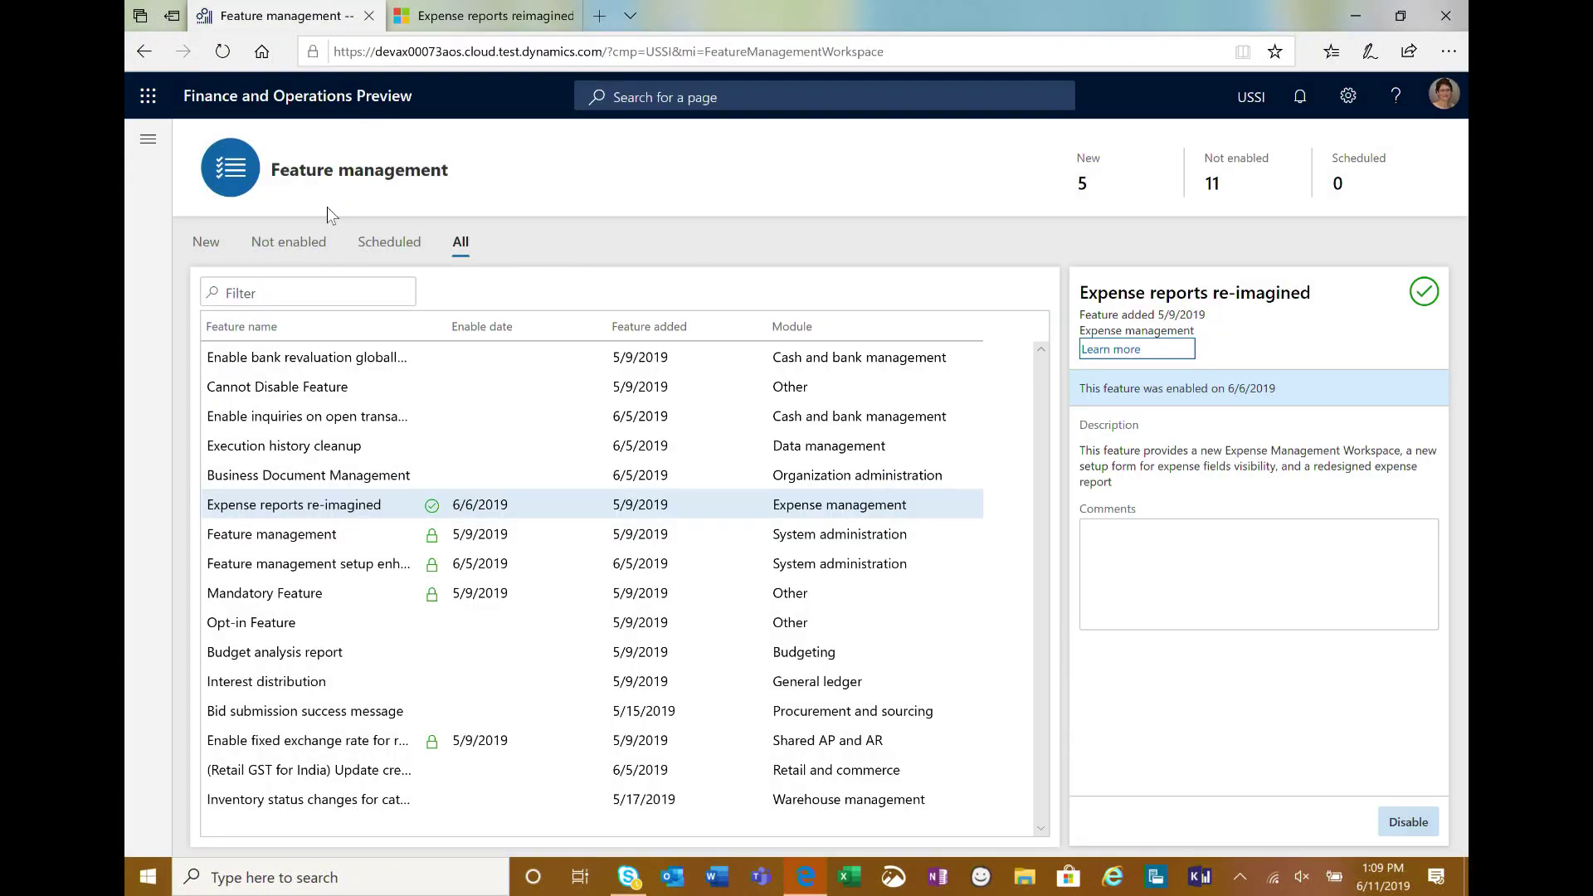
# Open the Expense fields visibility setup page in the Expense management module.
pyautogui.click(147, 139)
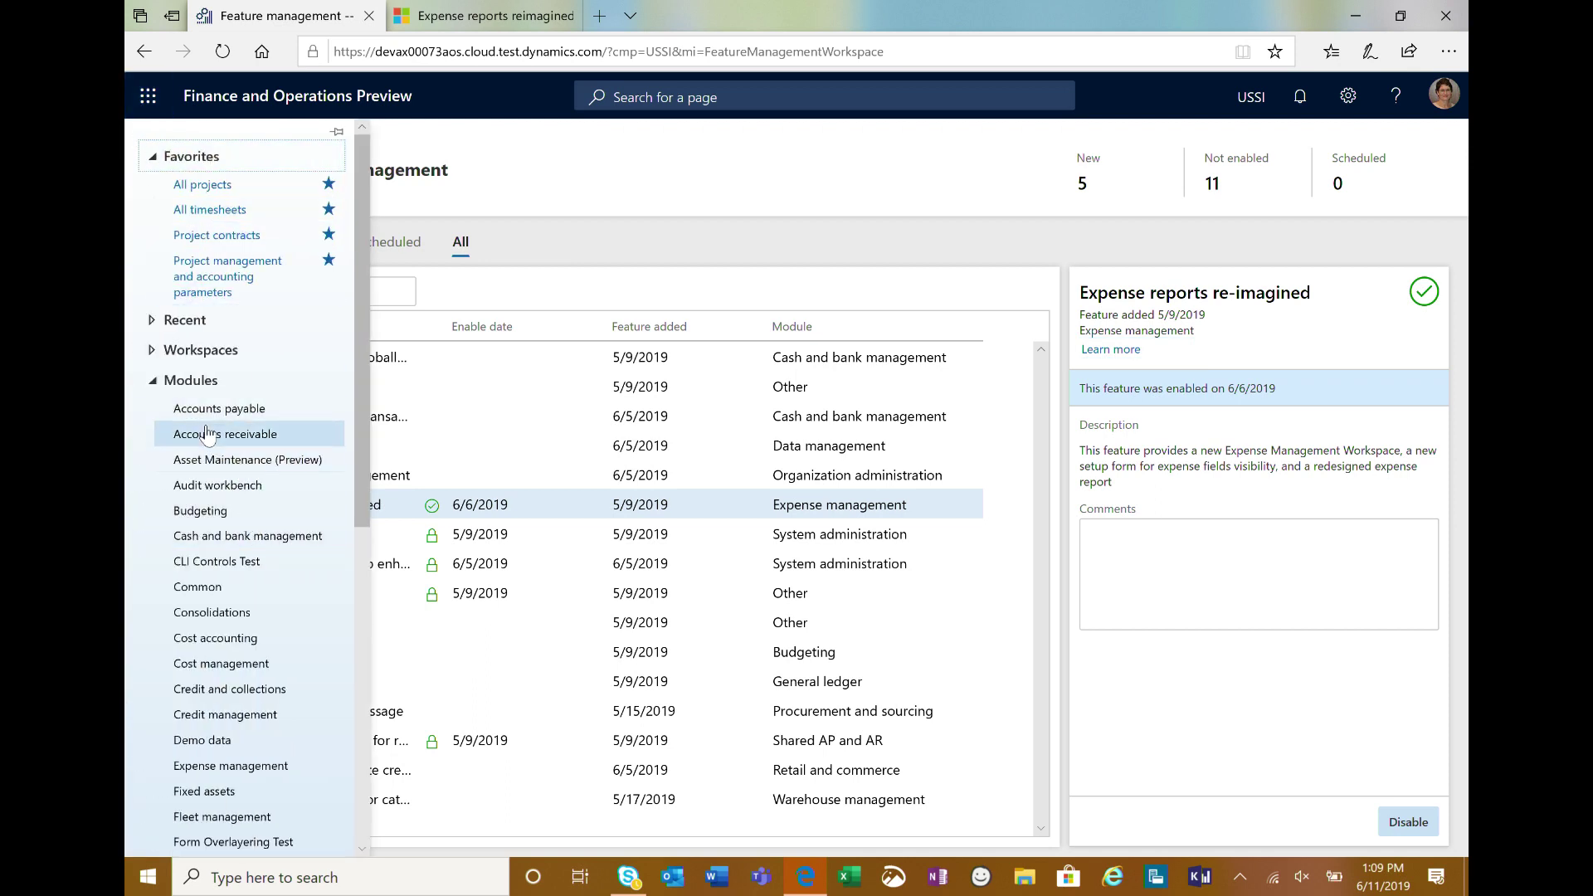
pyautogui.scroll(-2, 239, 688)
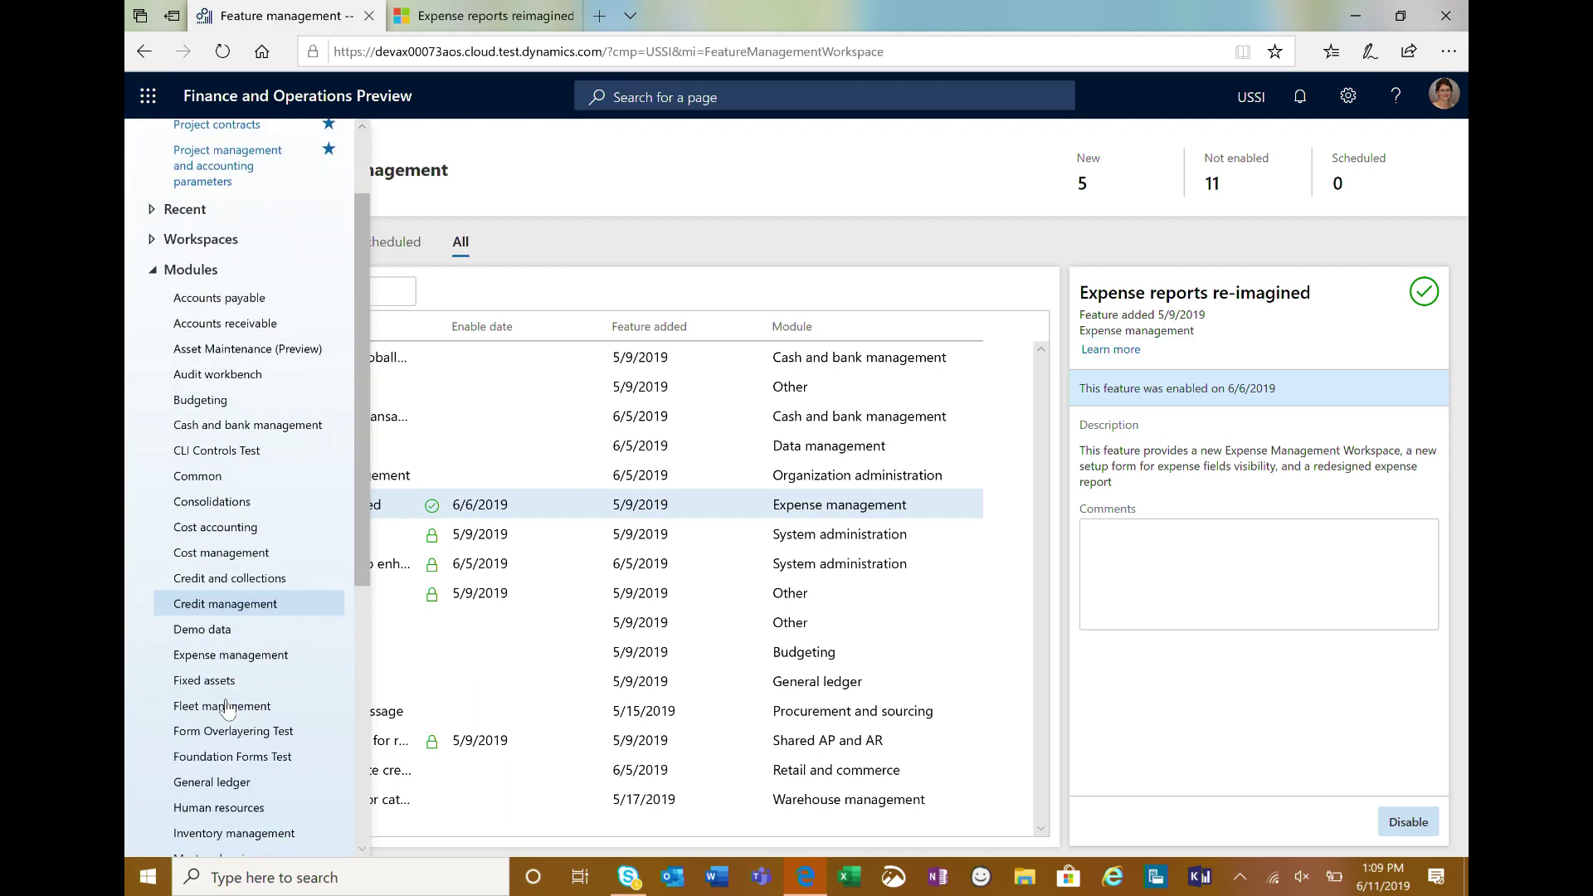
pyautogui.click(239, 662)
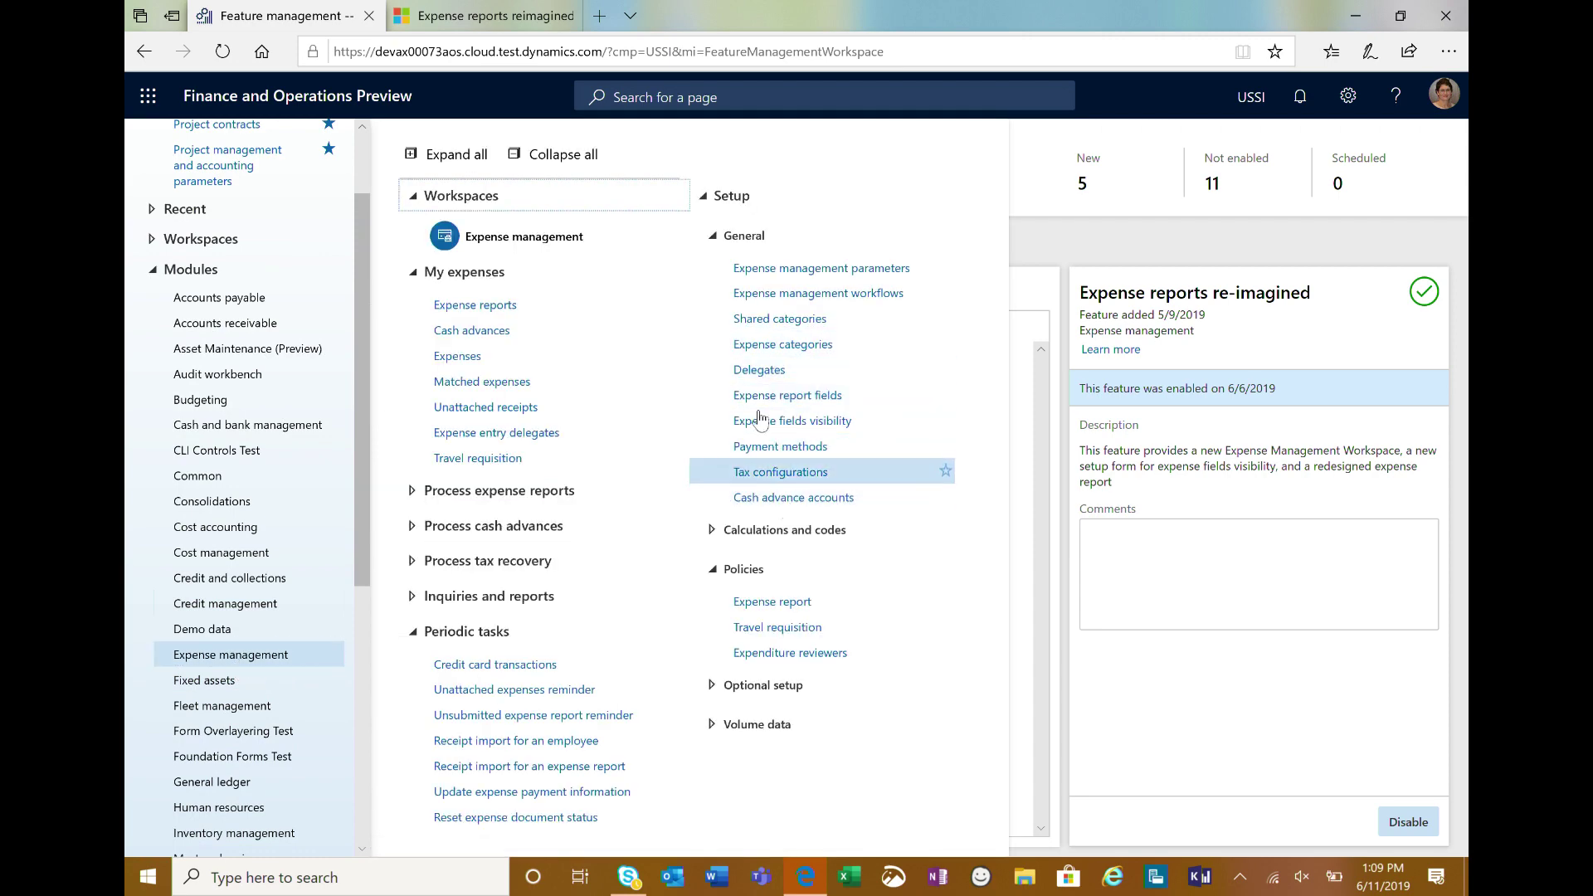
pyautogui.click(795, 421)
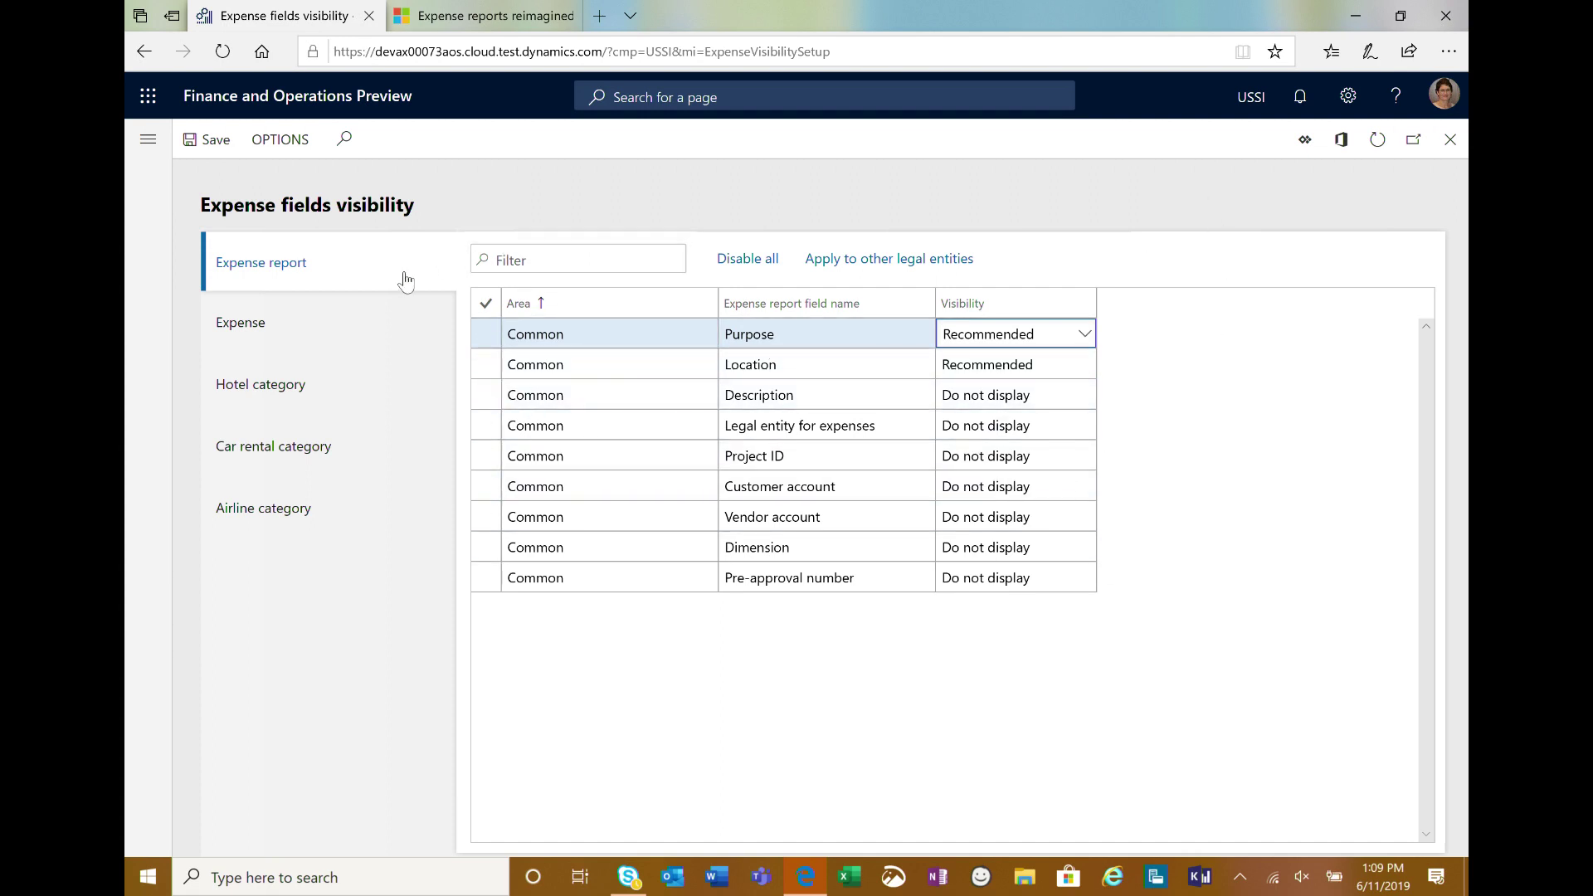
# Examine the visibility options for the expense report's Purpose field and the expense's Merchant field without changing them.
pyautogui.click(1087, 334)
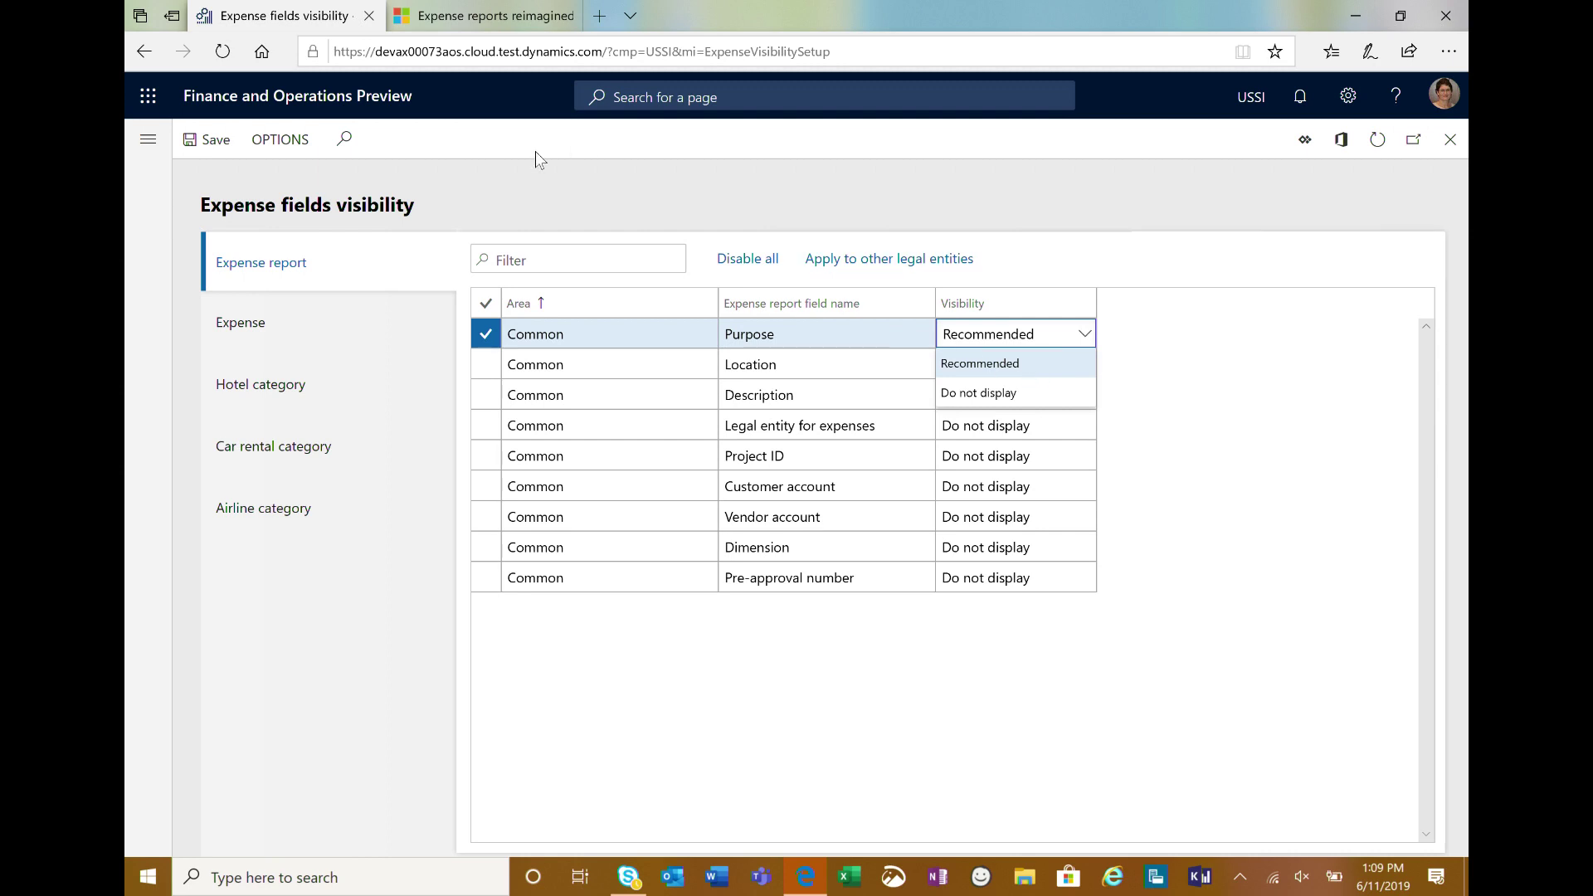
pyautogui.click(339, 322)
pyautogui.click(338, 322)
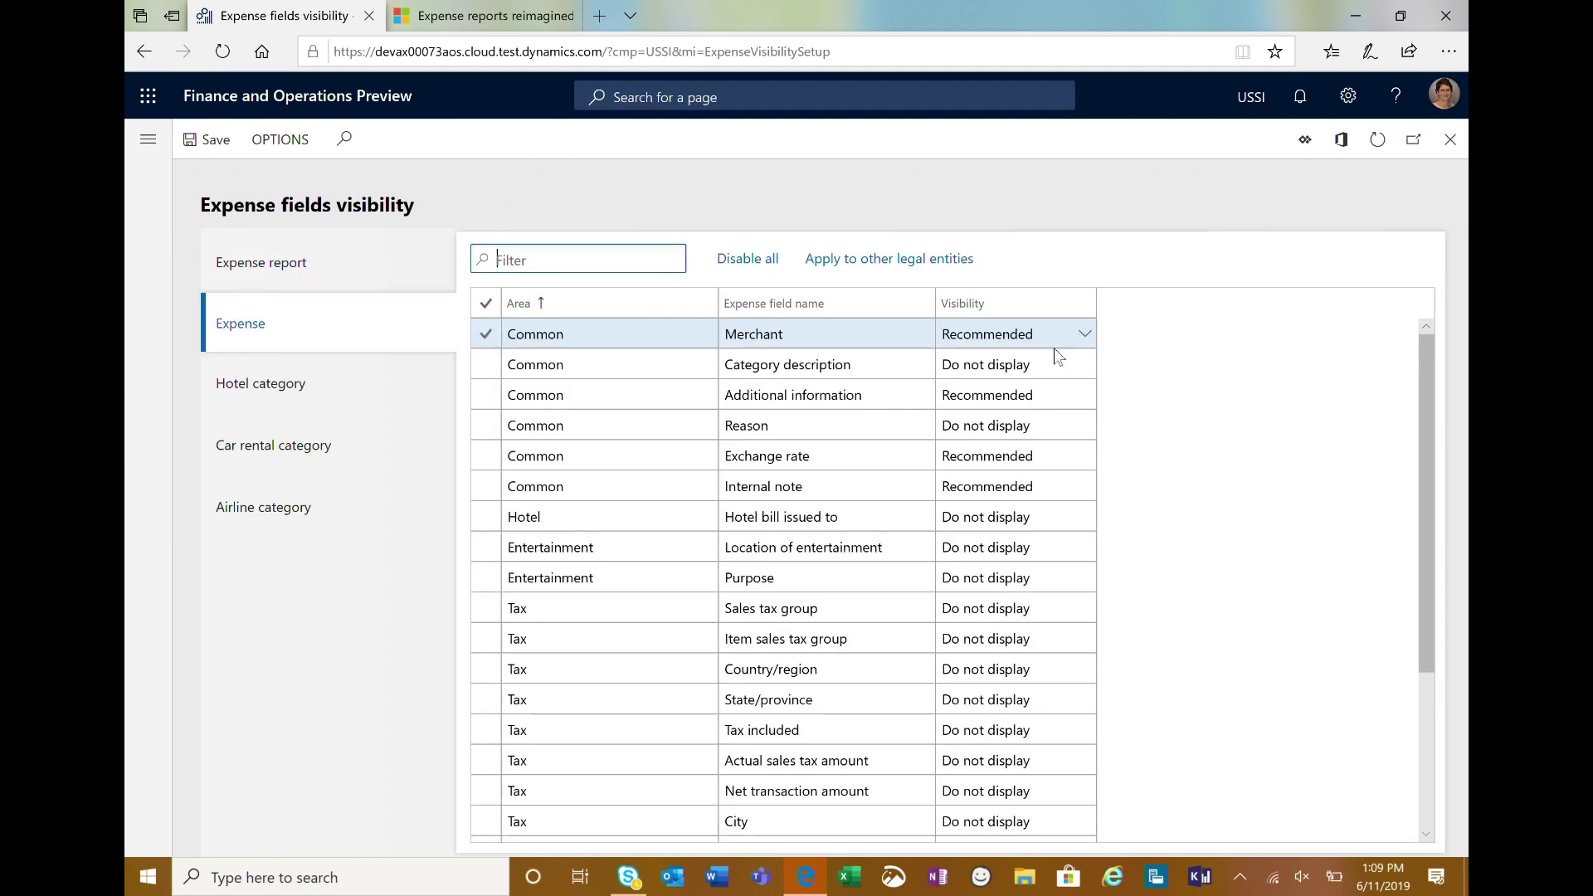
pyautogui.click(1085, 336)
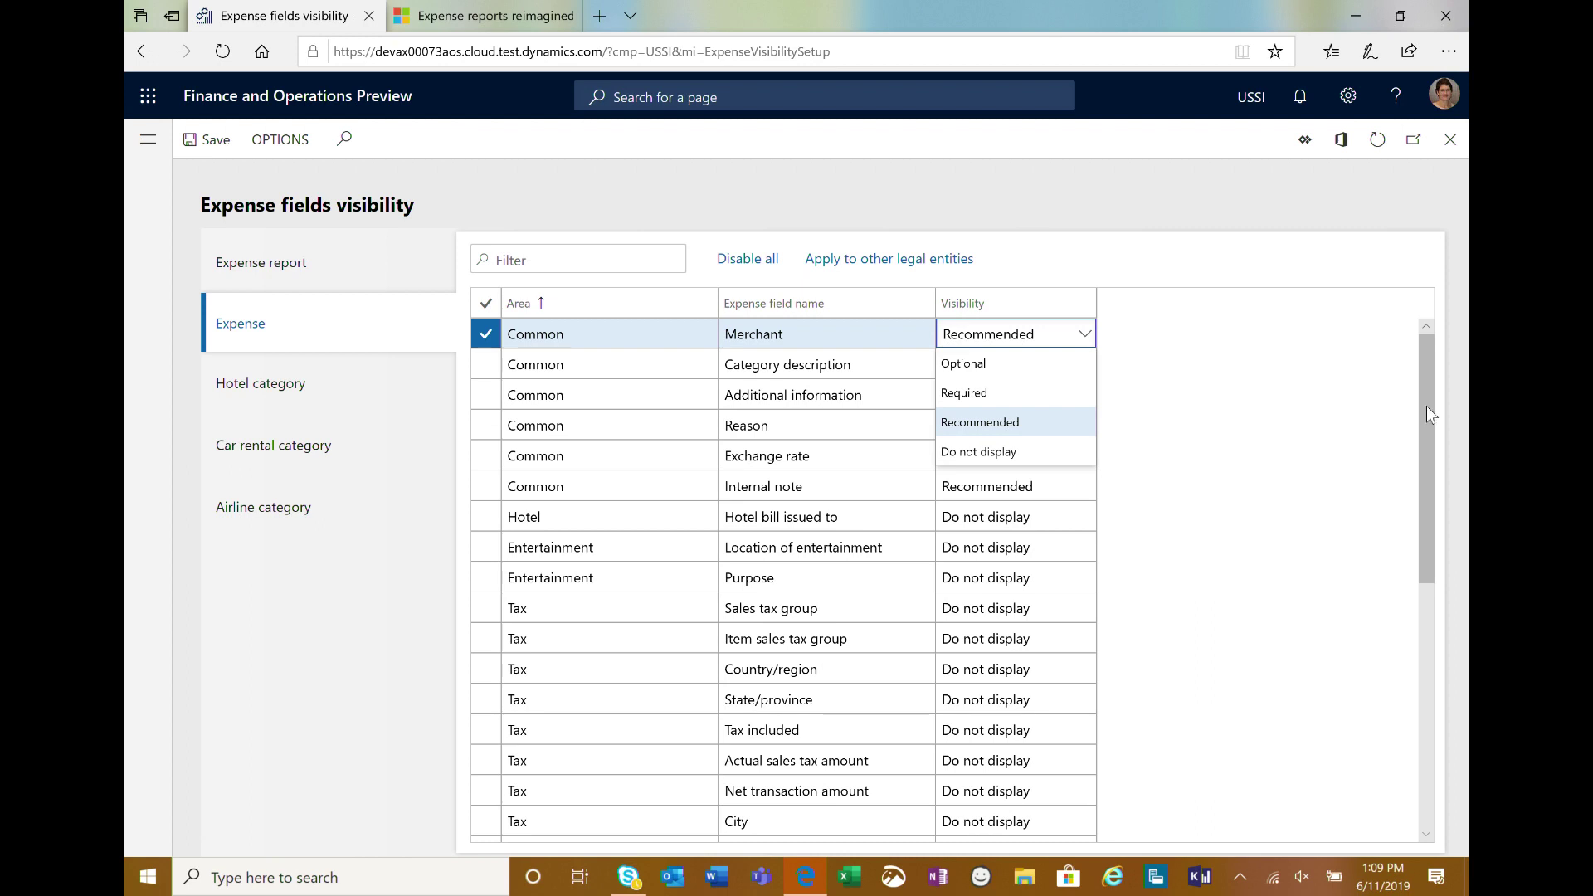
pyautogui.click(1378, 433)
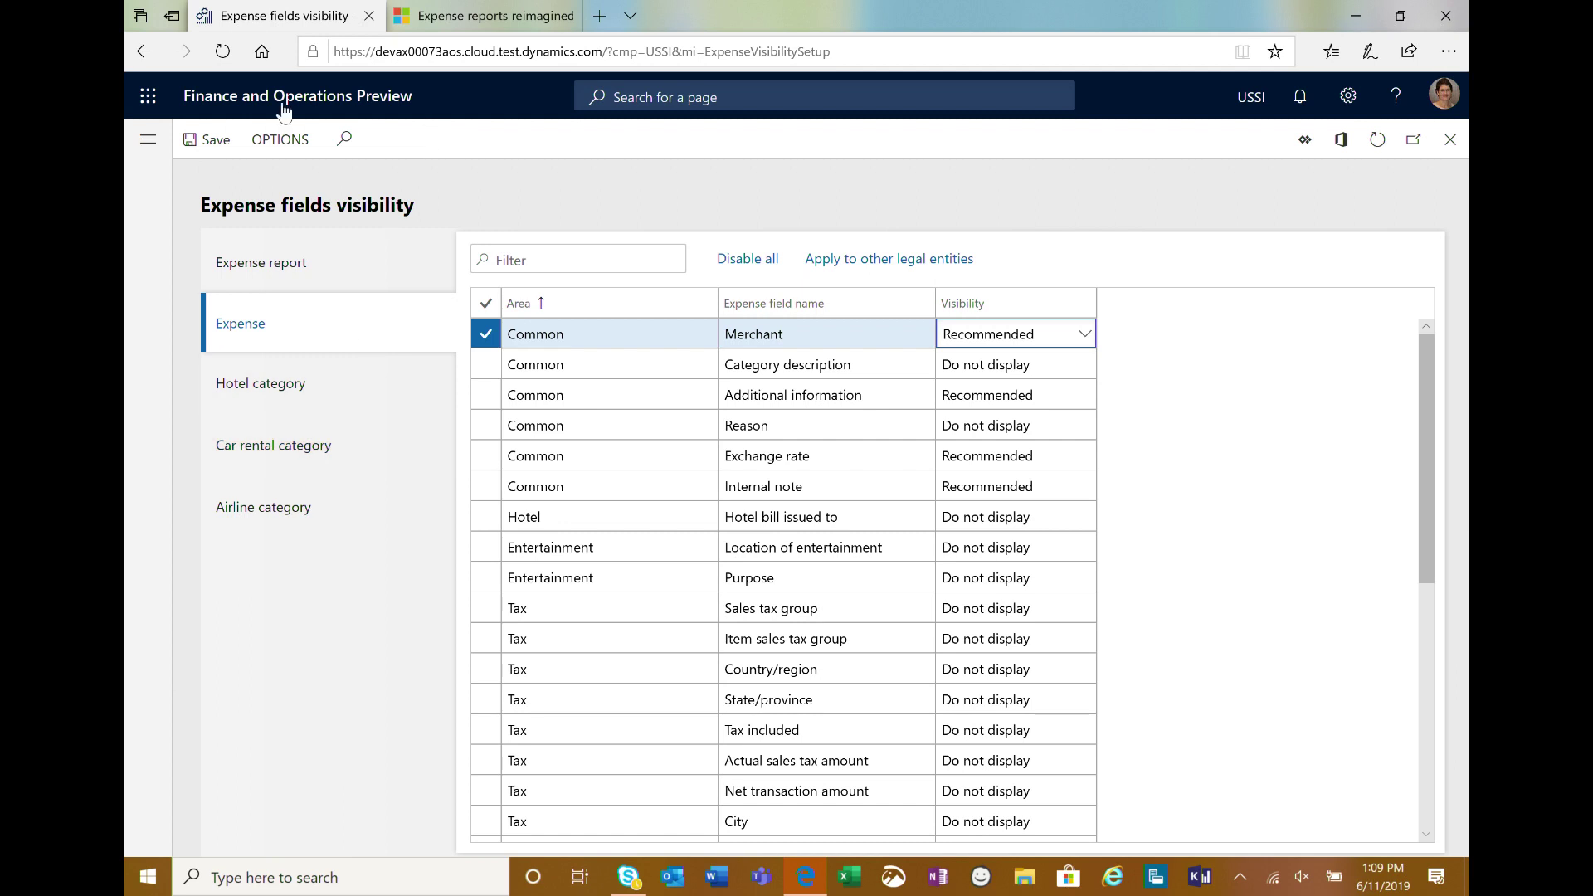
# Create a new expense report titled "MBAS Conference" with the Add none option for expenses, starting from the home page.
pyautogui.click(390, 100)
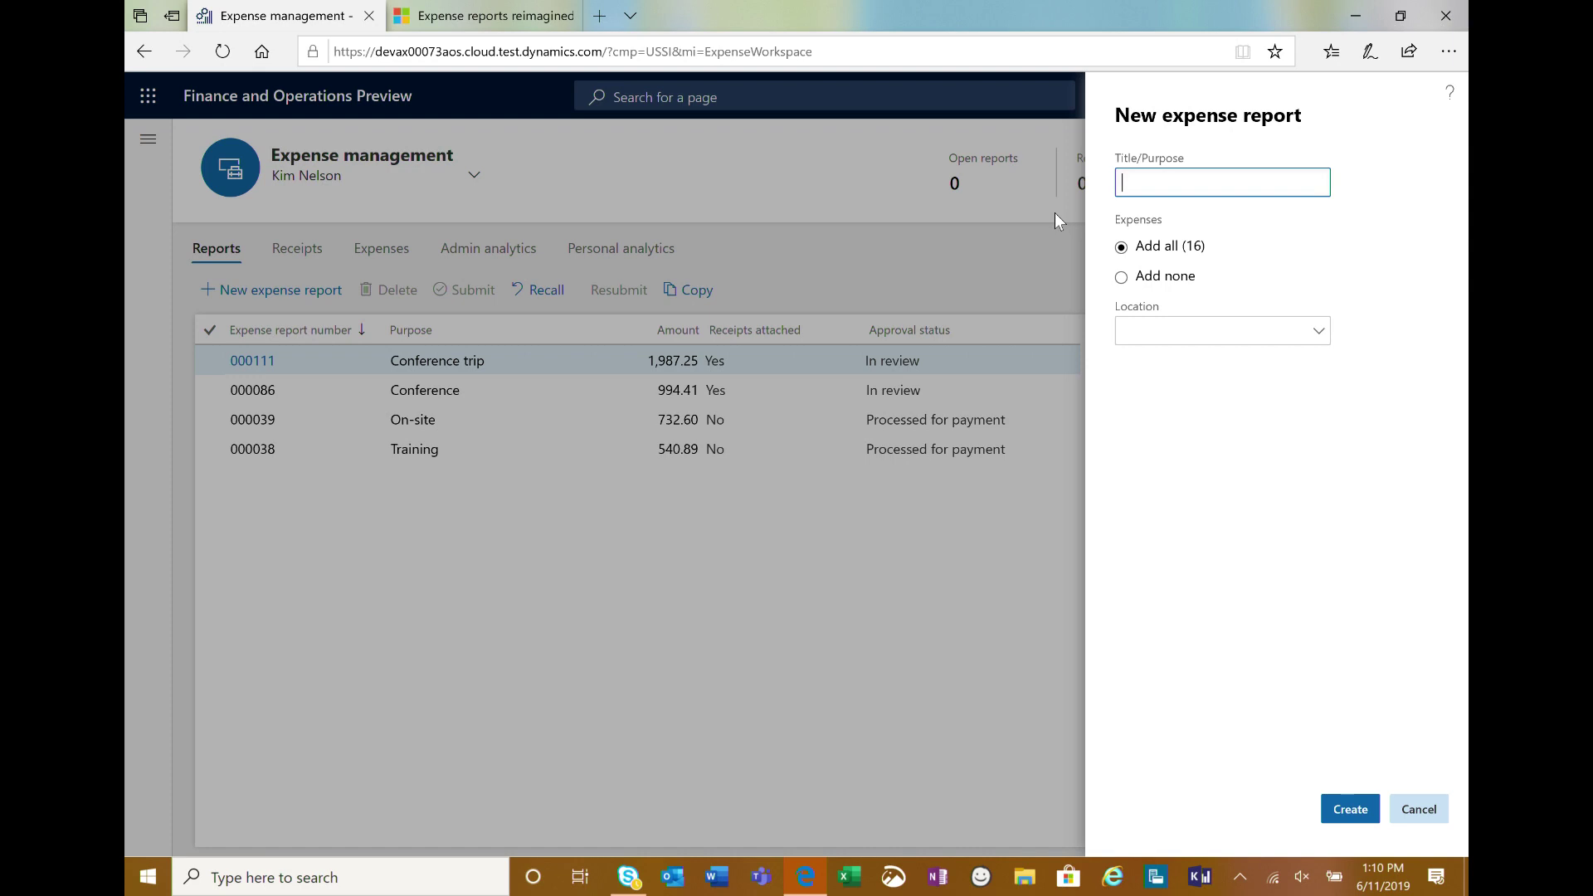
pyautogui.write('C')
pyautogui.press('BackSpace')
pyautogui.write('MBAS Conference')
pyautogui.press('BackSpace')
pyautogui.press('BackSpace')
pyautogui.press('BackSpace')
pyautogui.press('BackSpace')
pyautogui.write('ence')
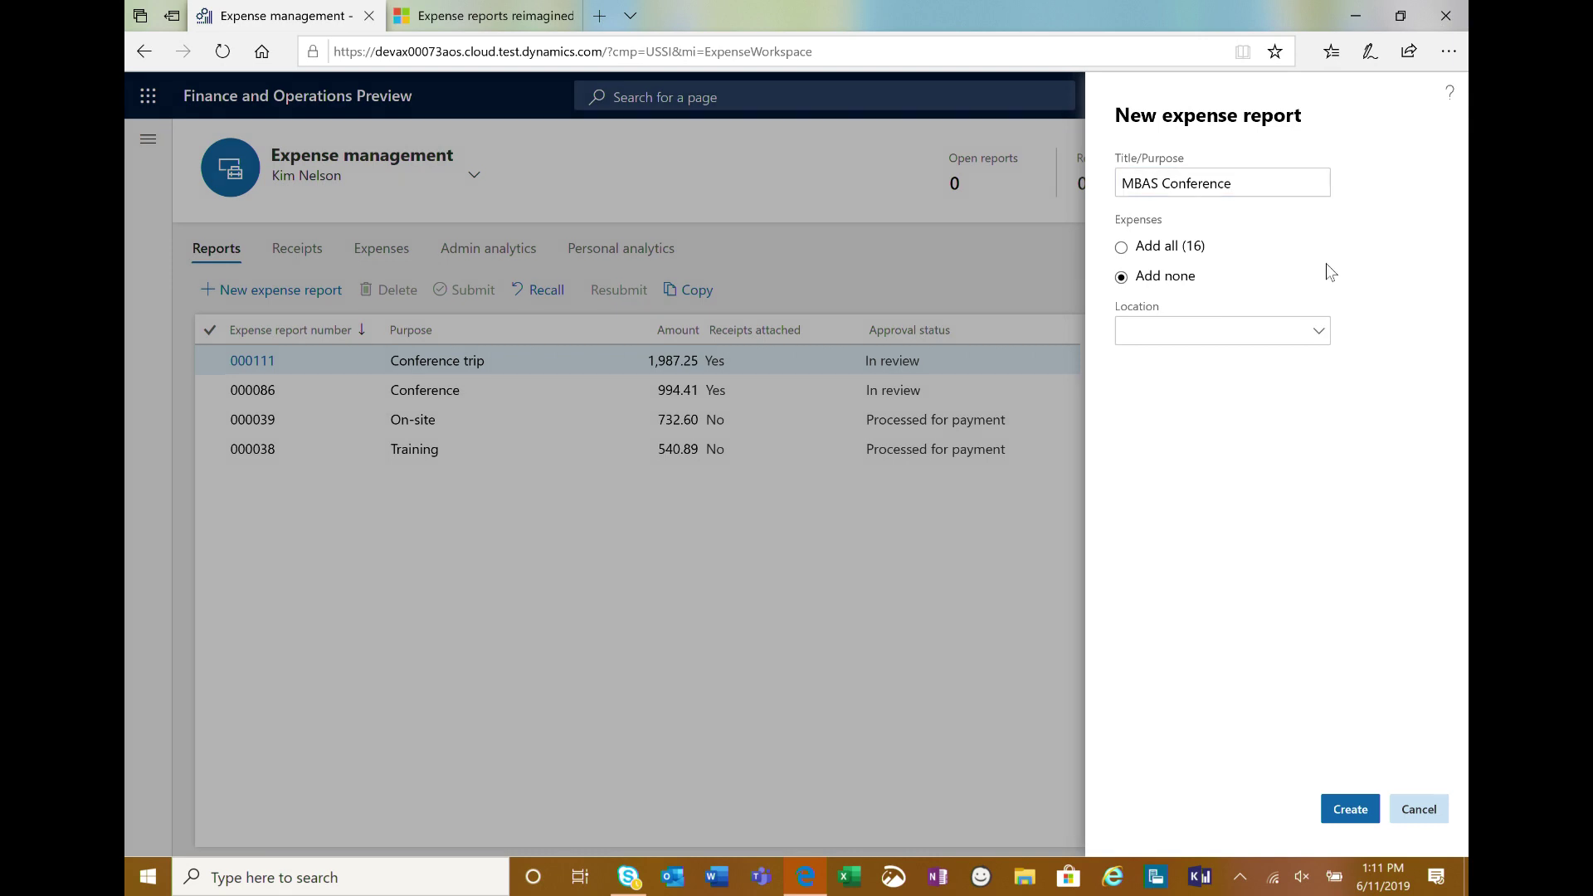
pyautogui.click(1121, 277)
pyautogui.click(1353, 810)
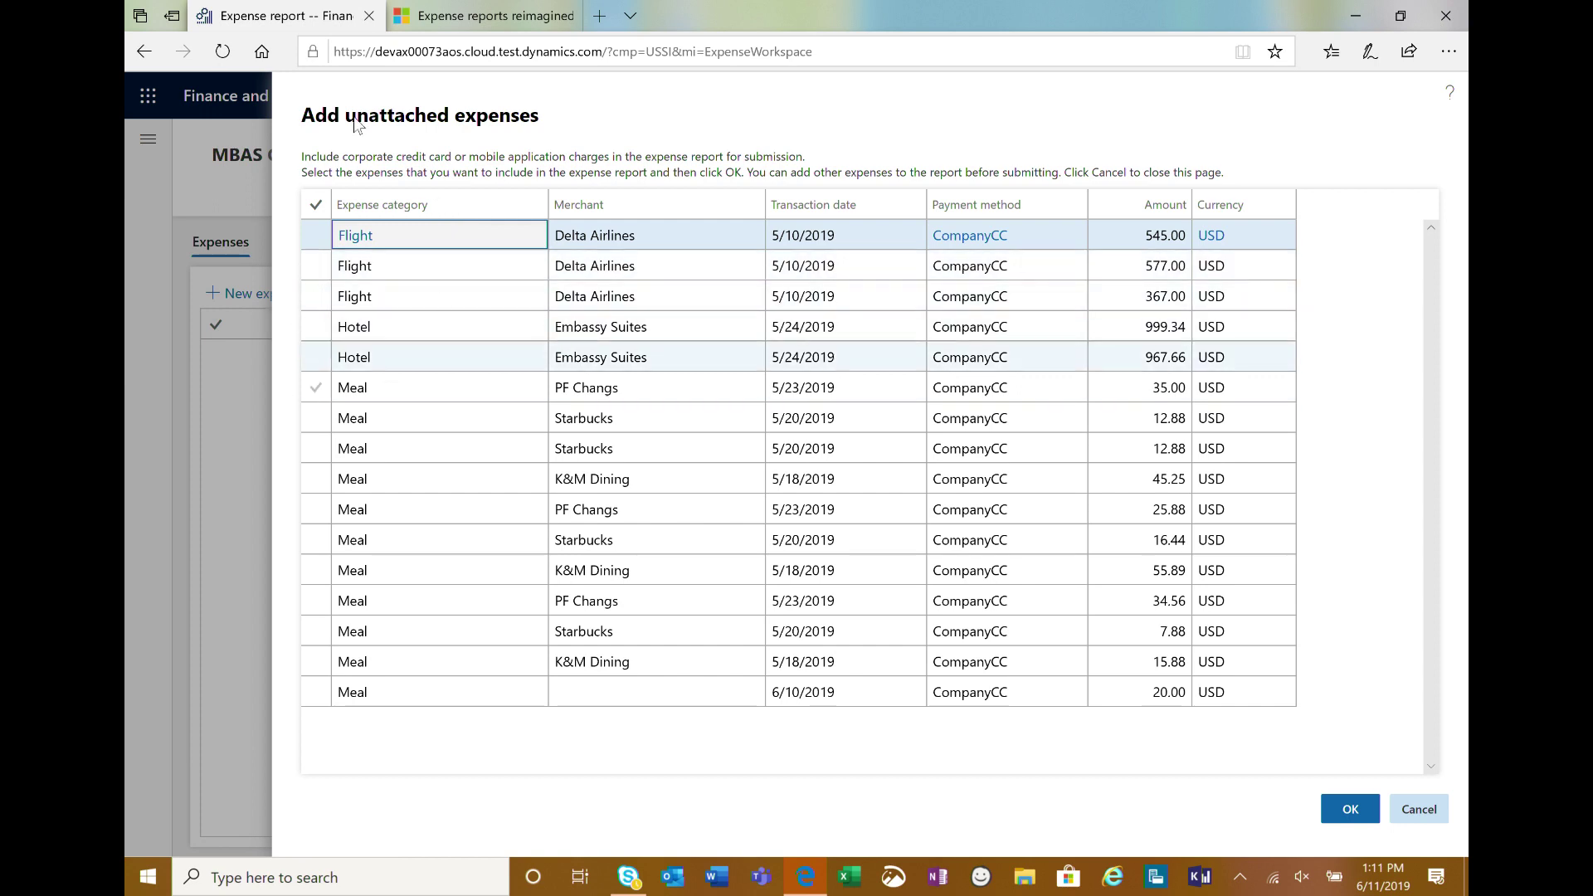
# Select an unattached Embassy Suites hotel expense and a 12.88 USD Starbucks meal for the MBAS Conference report.
pyautogui.click(315, 326)
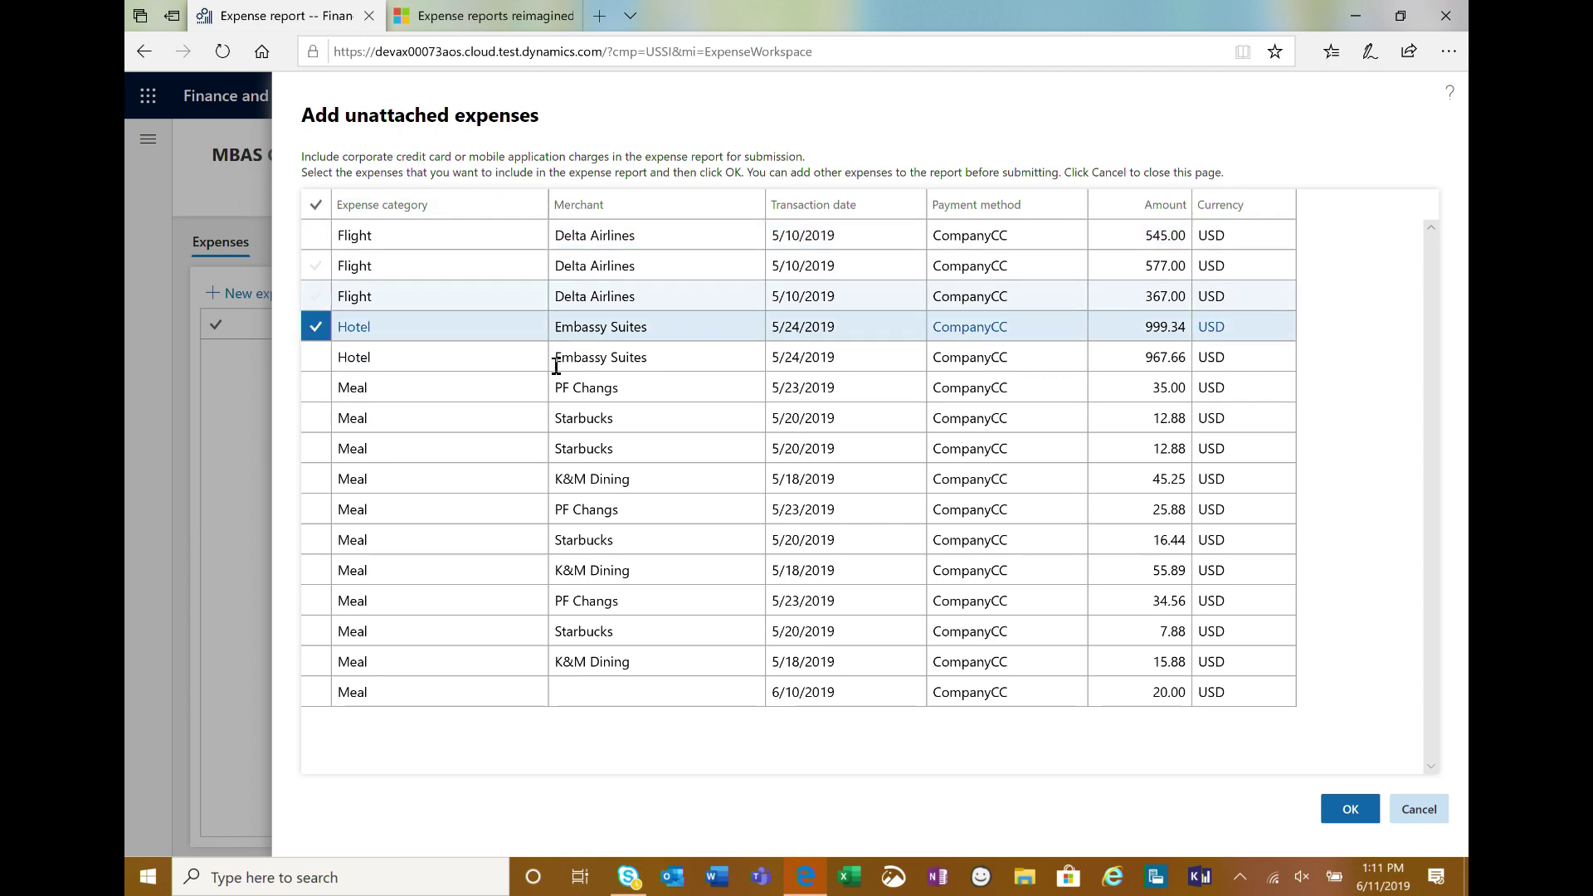
pyautogui.click(315, 418)
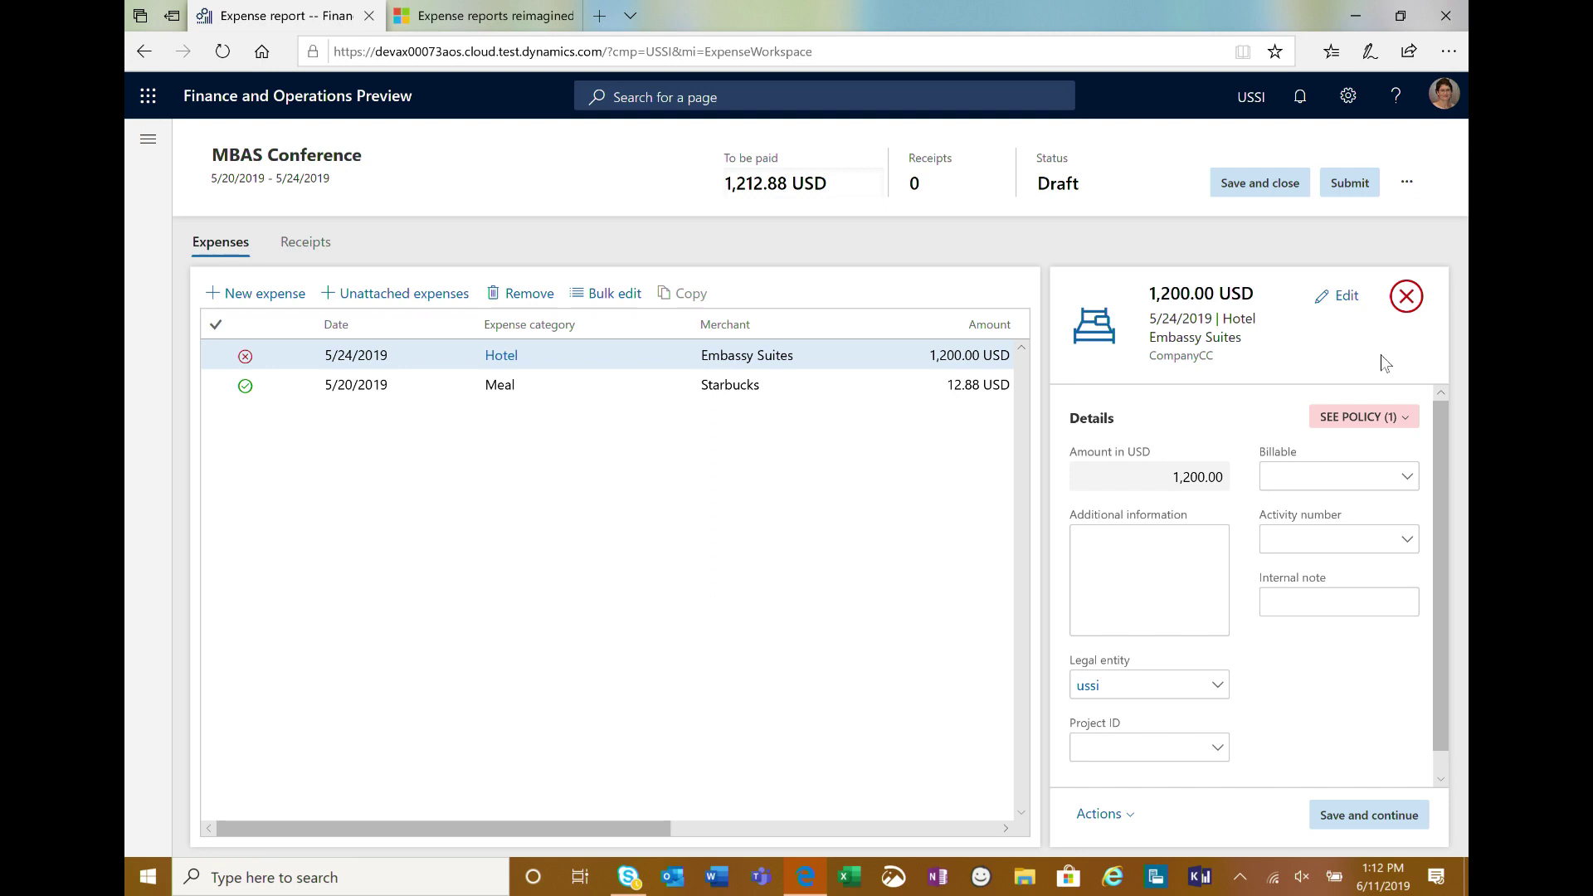
# Examine the policy message on the Embassy Suites hotel expense and close it.
pyautogui.click(1403, 420)
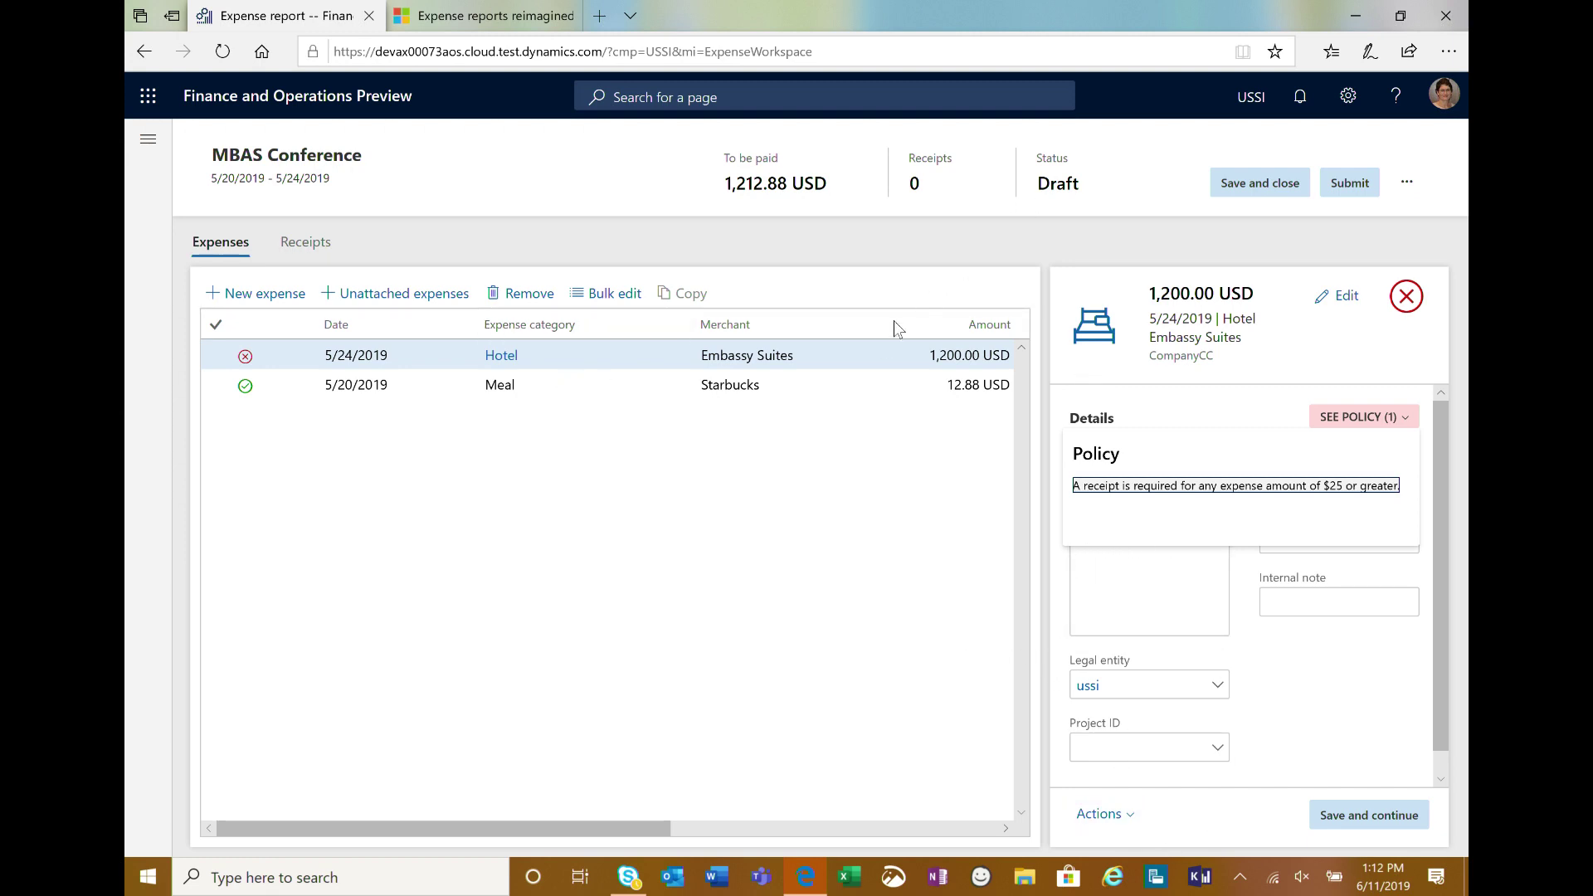
pyautogui.click(1108, 488)
pyautogui.press('Escape')
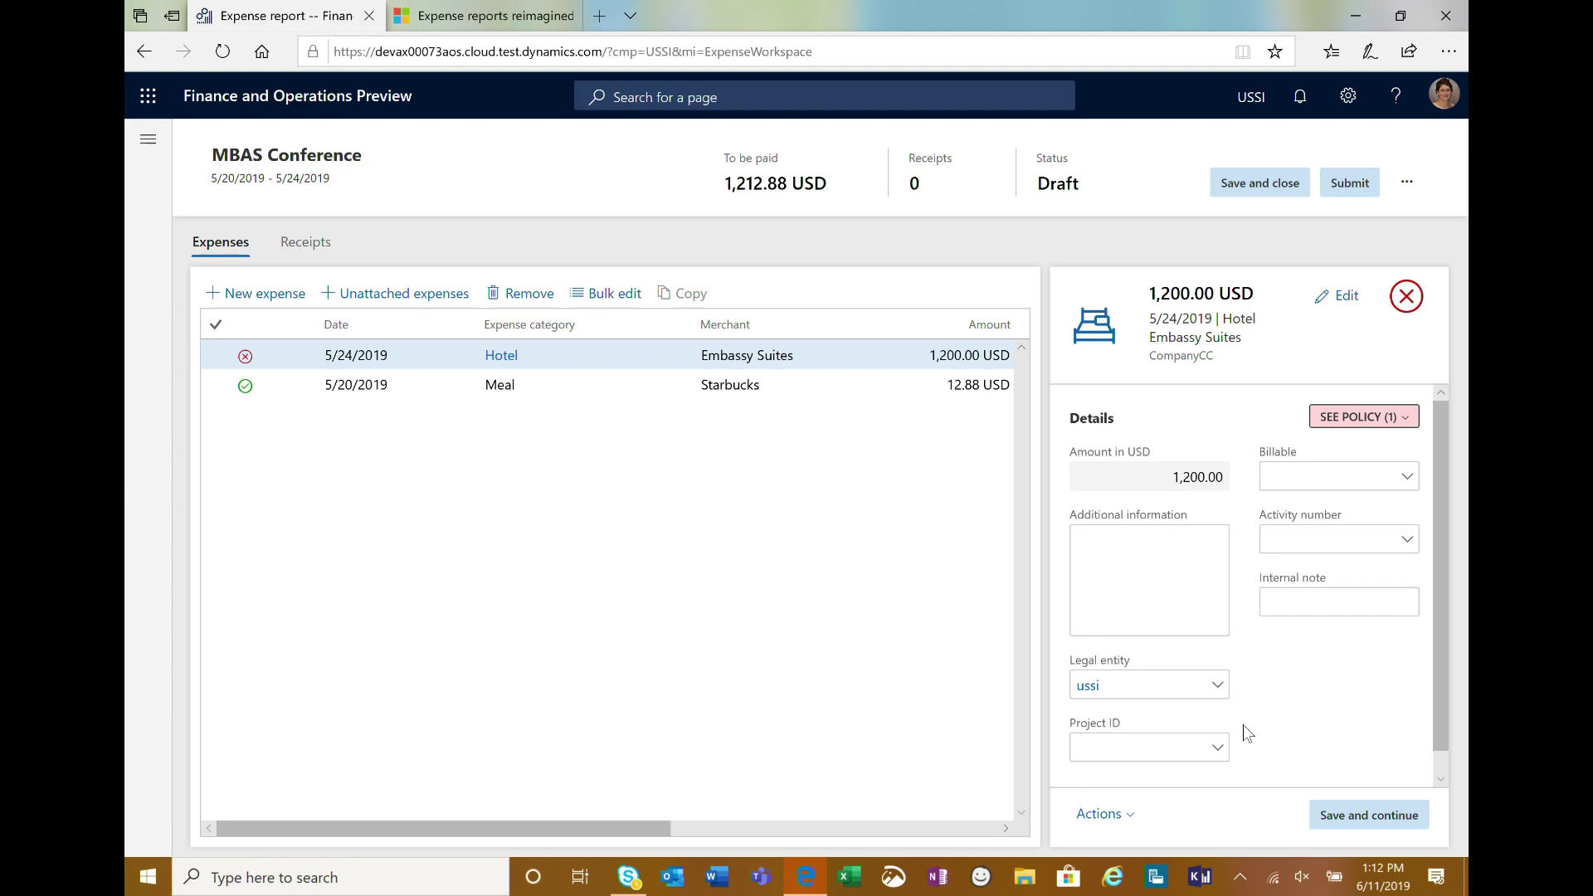
# Attach the Embassy Suites Bellevue December 2018 PDF from OneDrive as a new receipt for the hotel expense.
pyautogui.click(1135, 816)
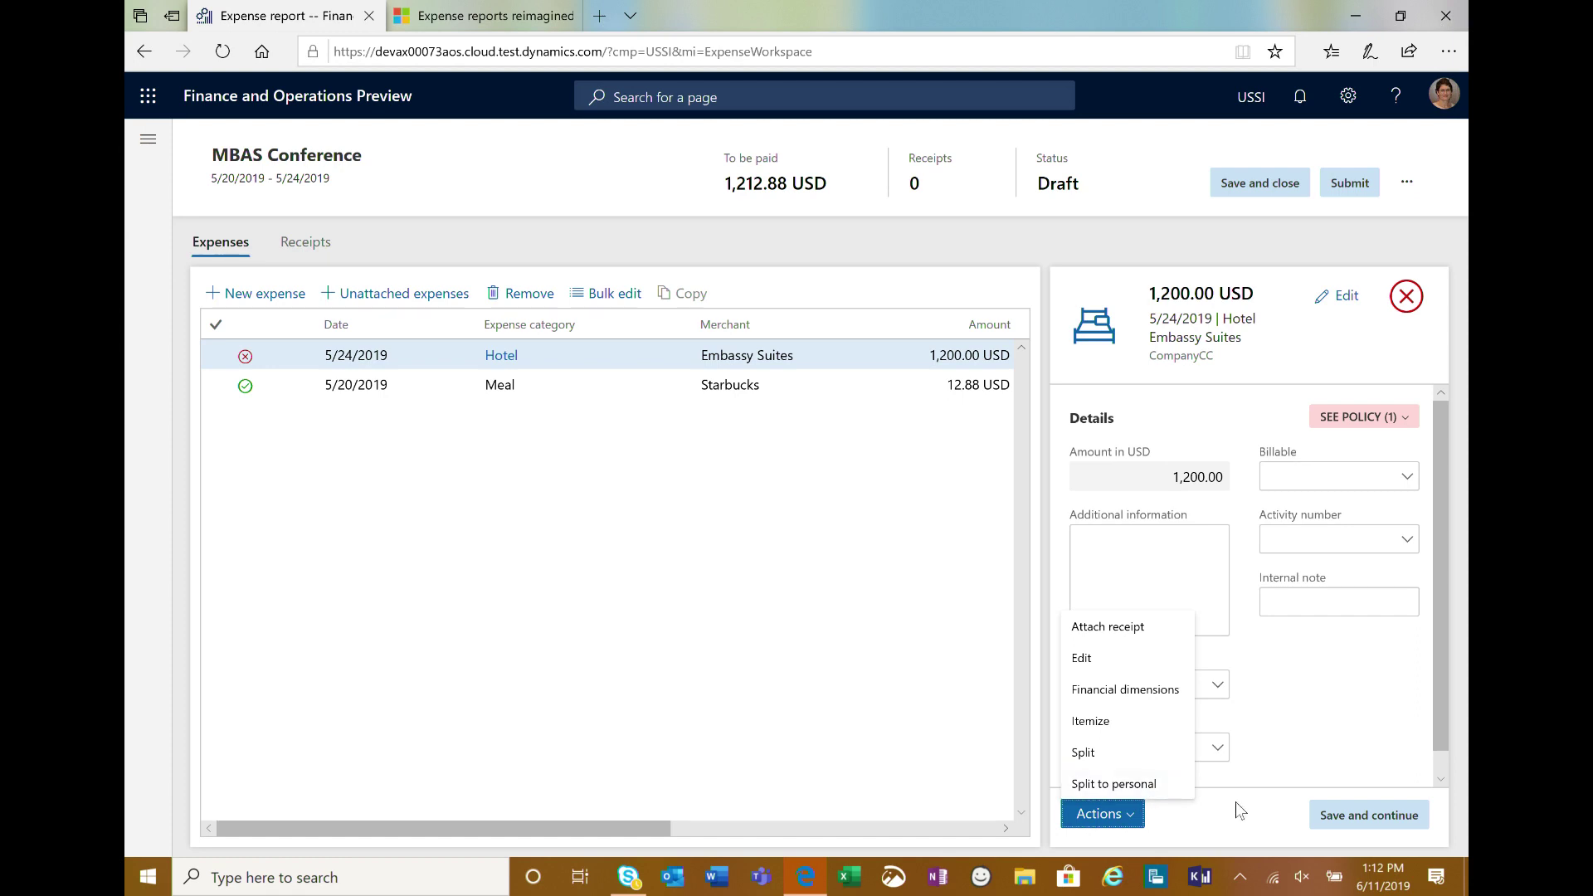
pyautogui.click(1053, 632)
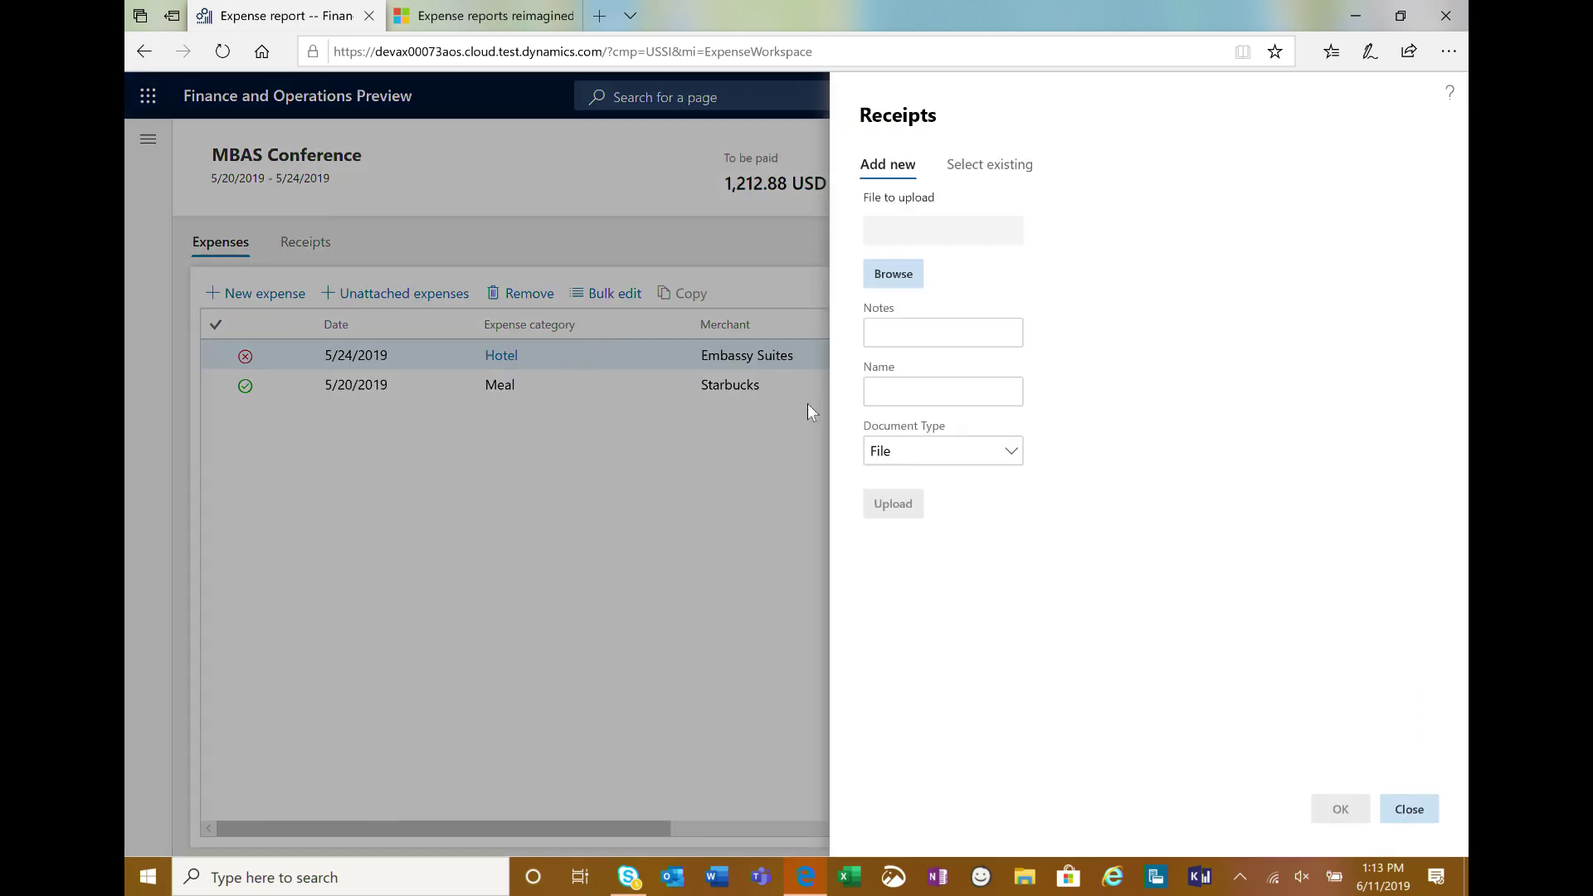
pyautogui.click(990, 164)
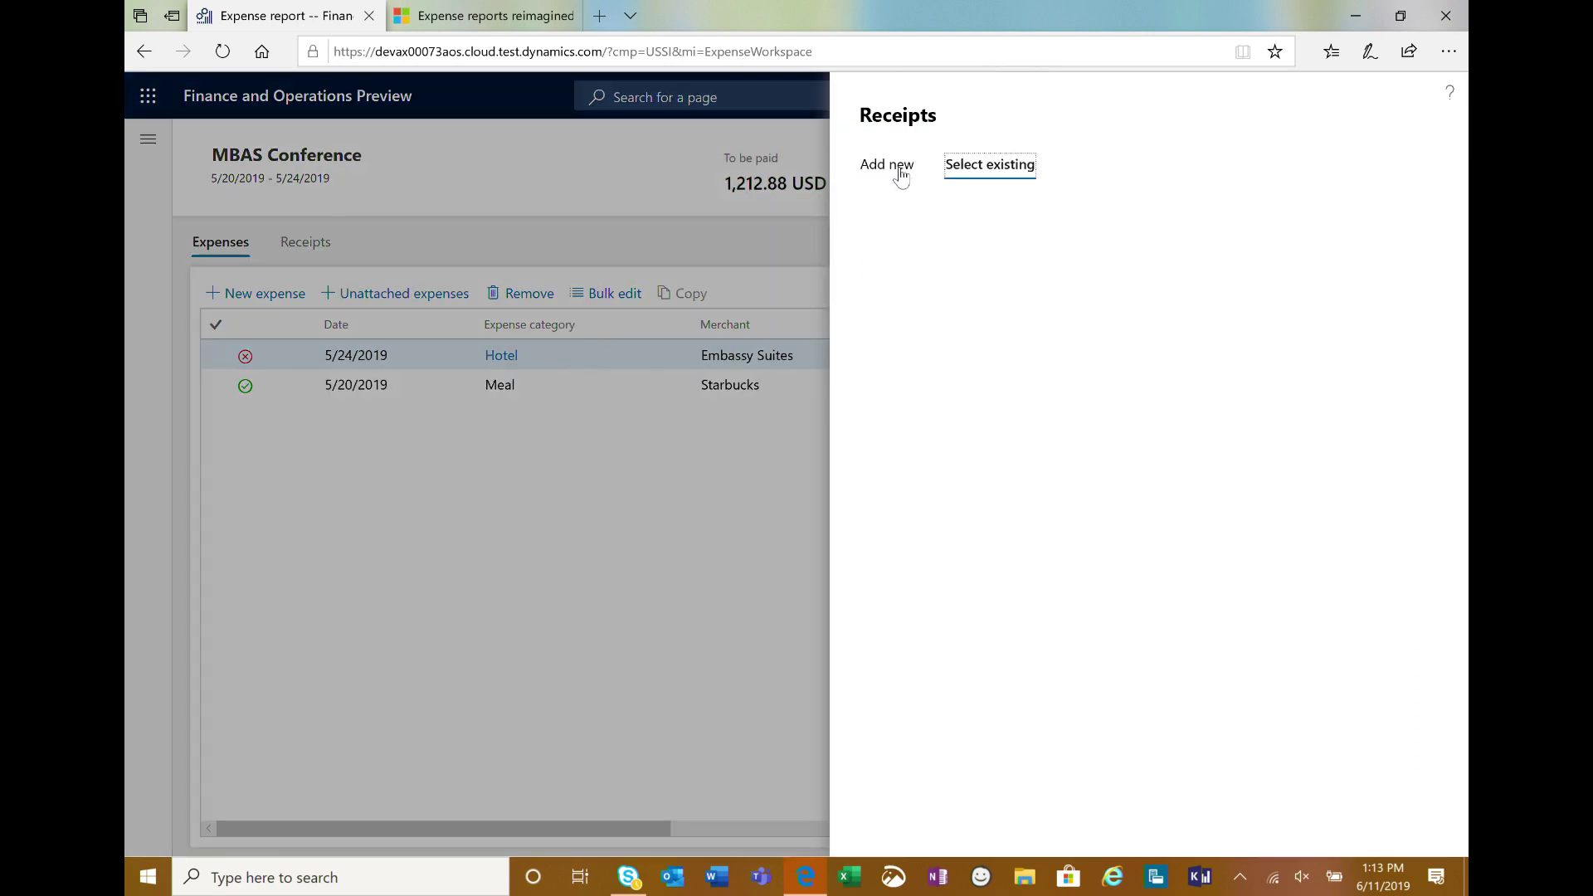
pyautogui.click(900, 170)
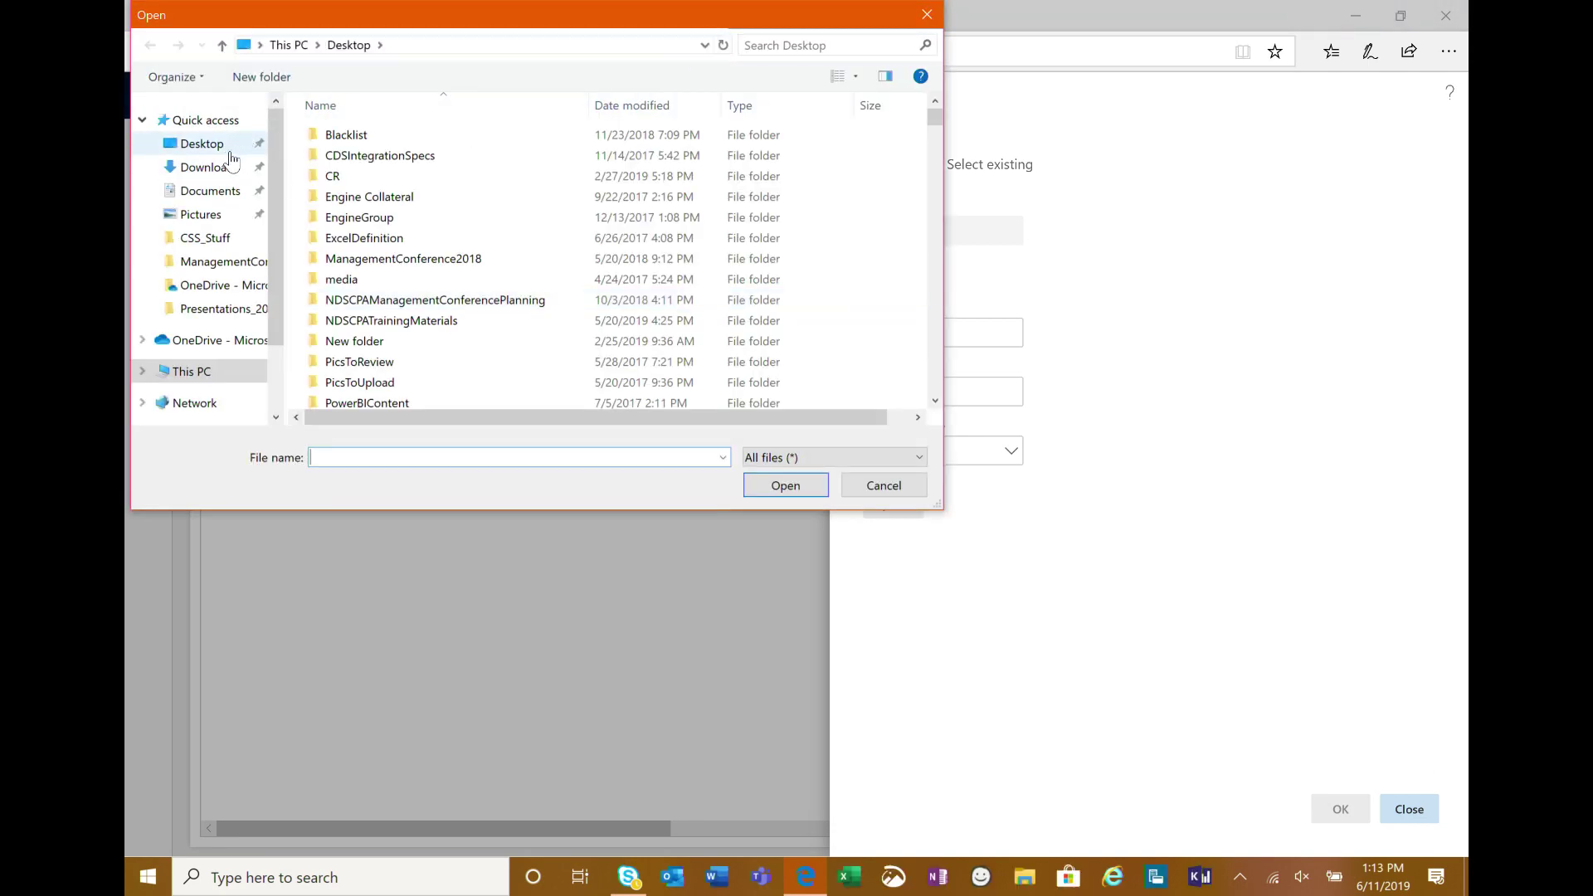
pyautogui.click(206, 347)
pyautogui.scroll(-10, 401, 344)
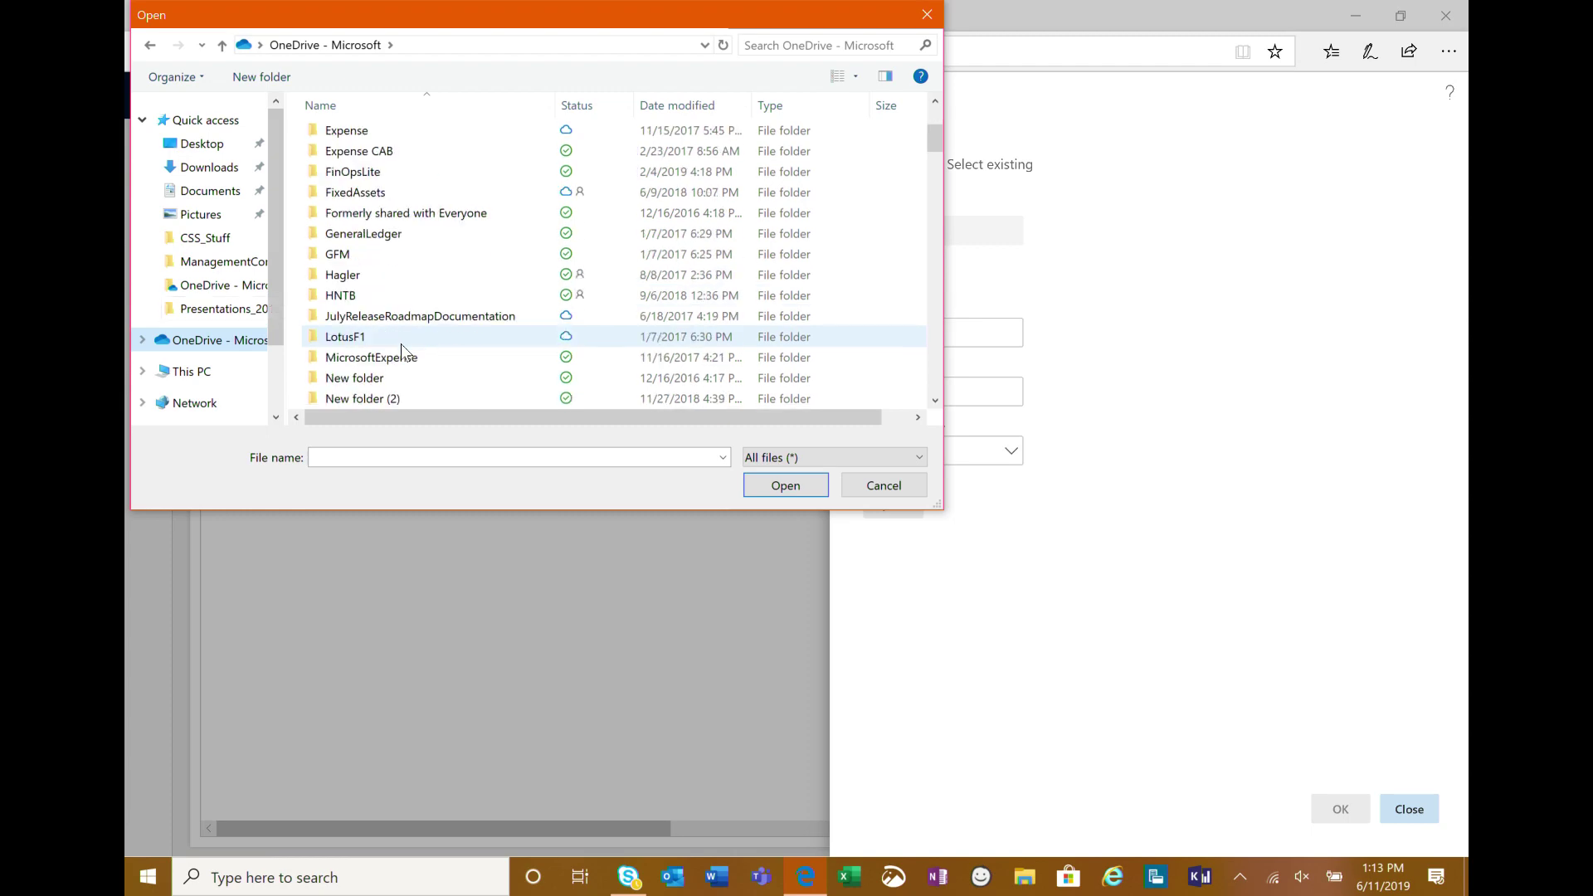
pyautogui.scroll(-4, 415, 324)
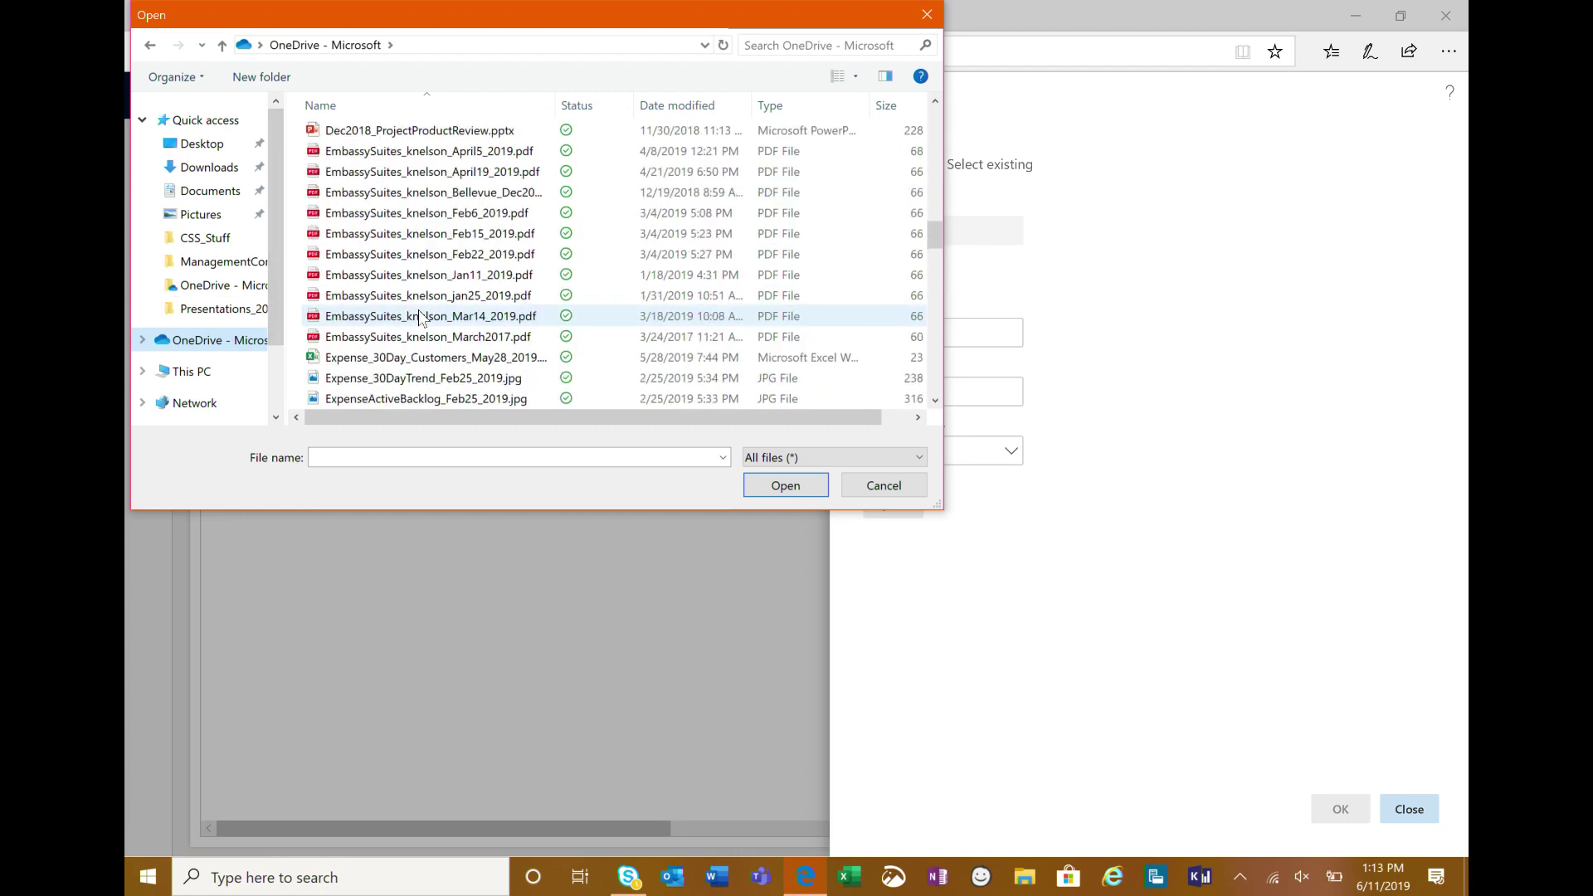
pyautogui.click(390, 192)
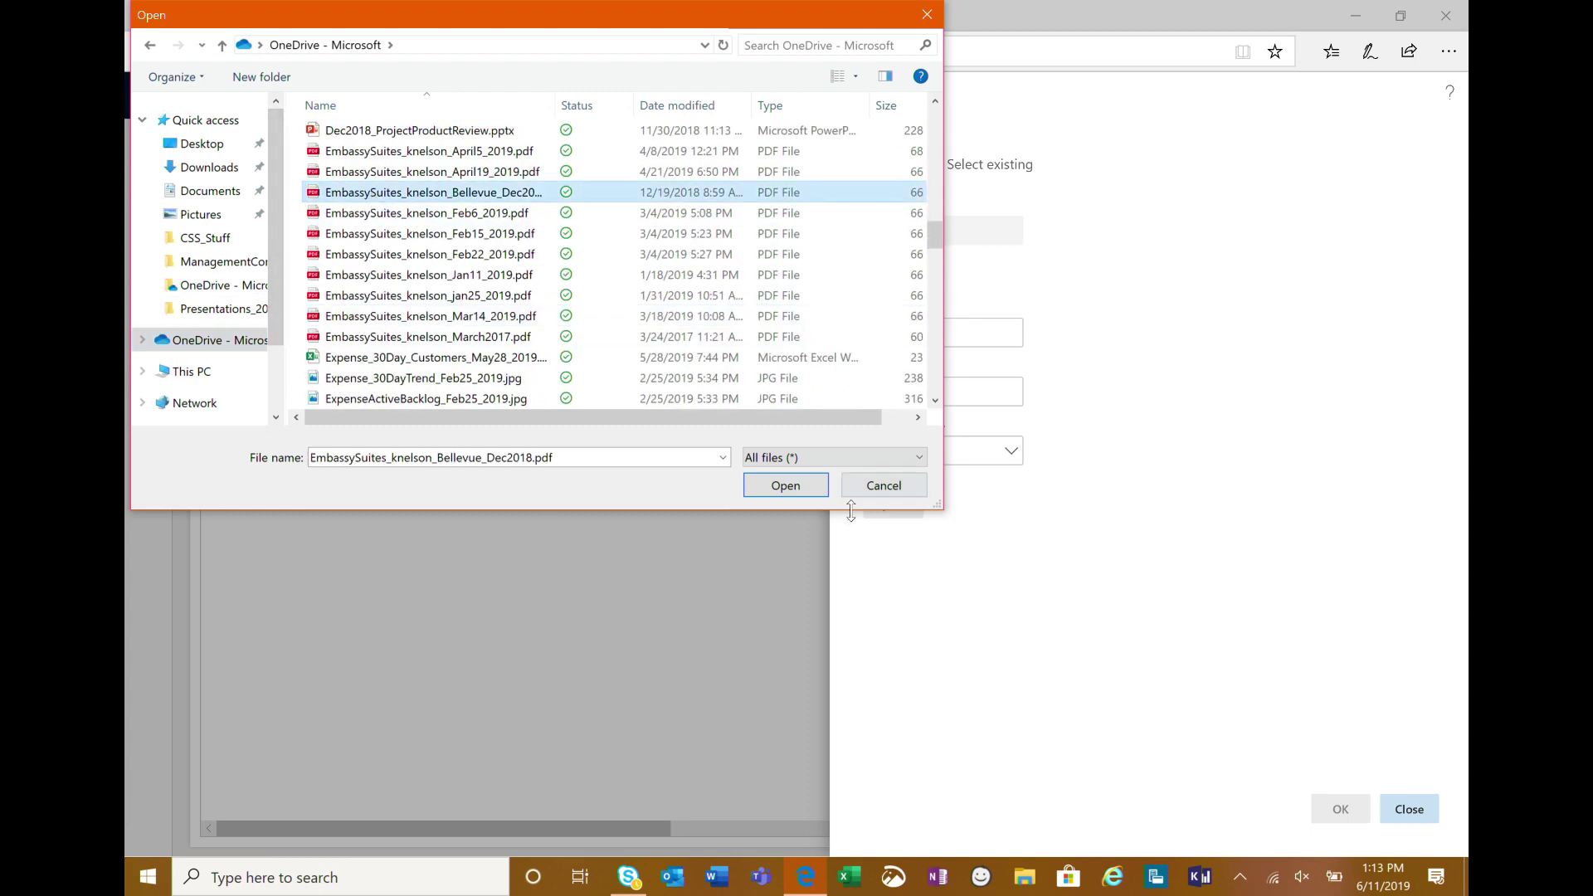
pyautogui.click(785, 487)
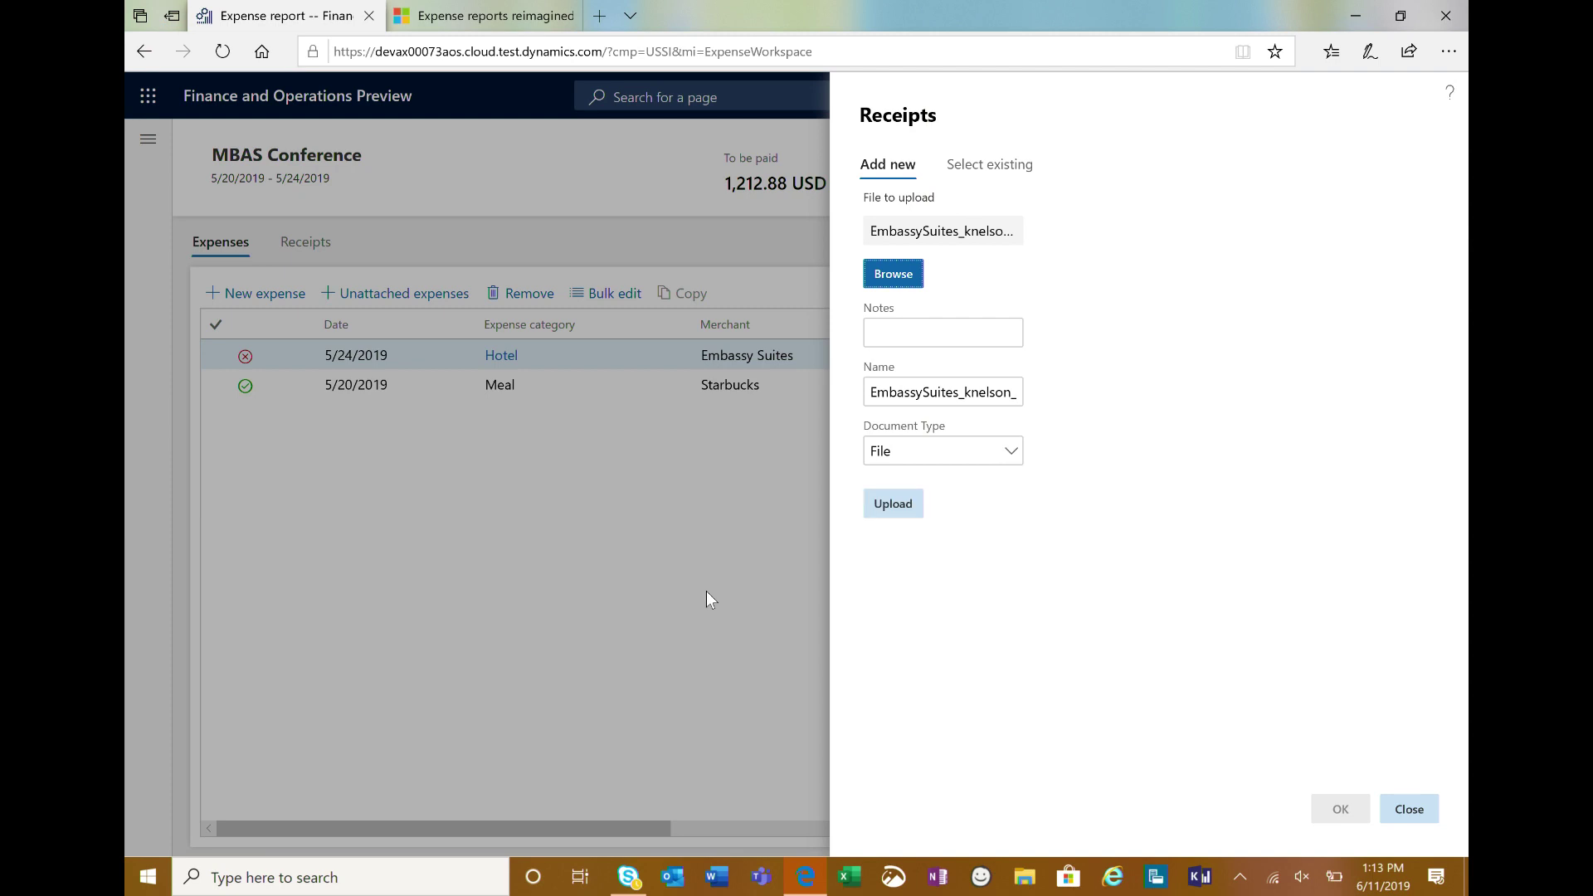
pyautogui.click(881, 508)
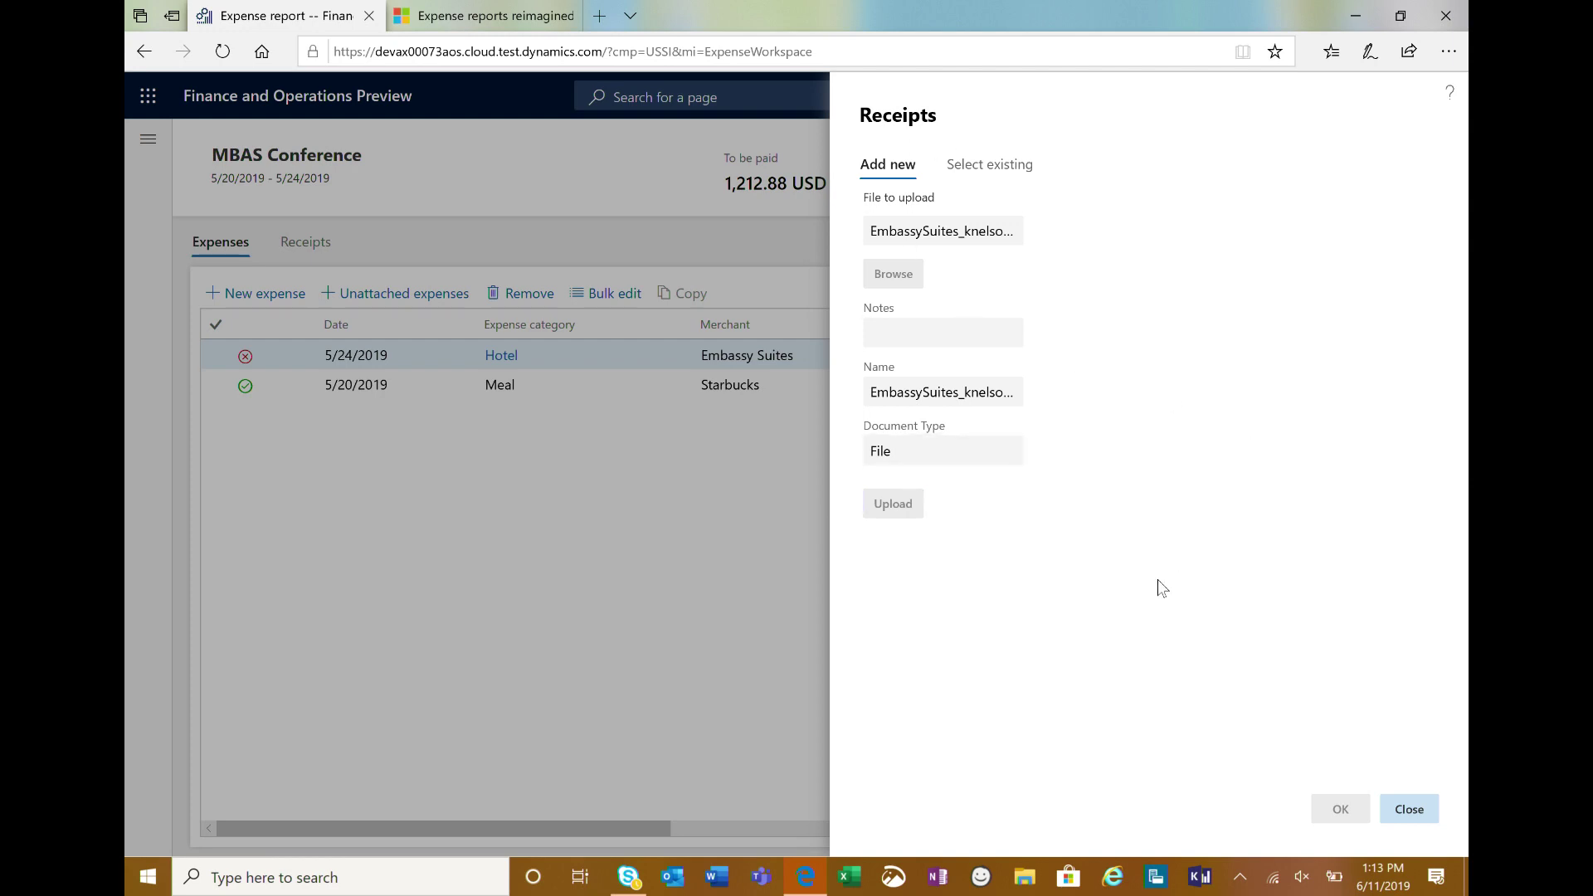
pyautogui.press('Return')
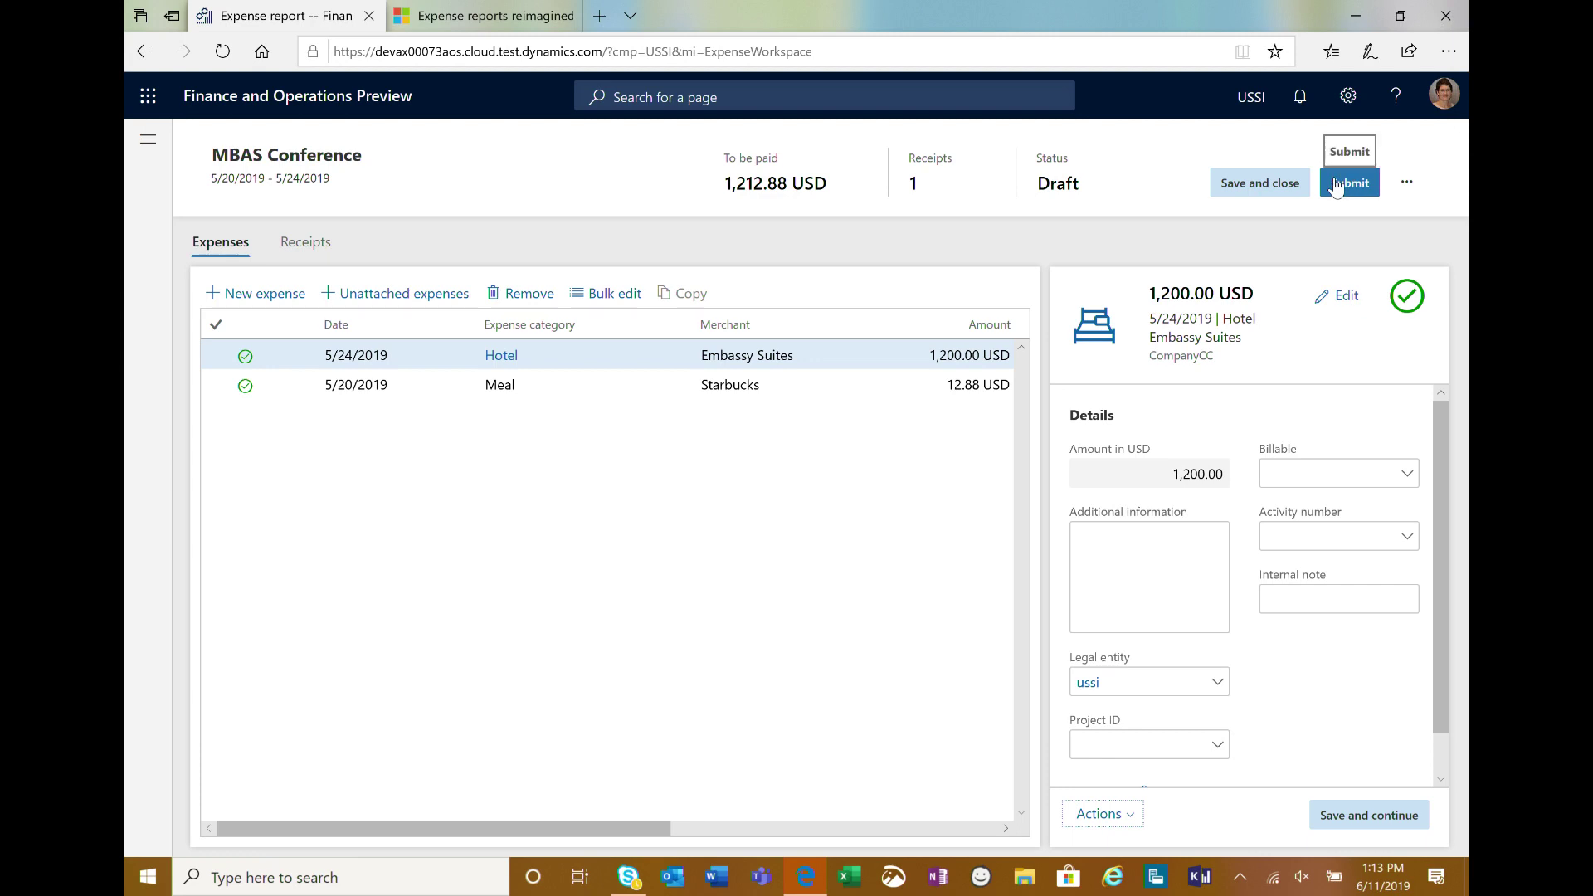
# View the attached hotel receipt among the report's receipts and return to its expenses.
pyautogui.click(305, 242)
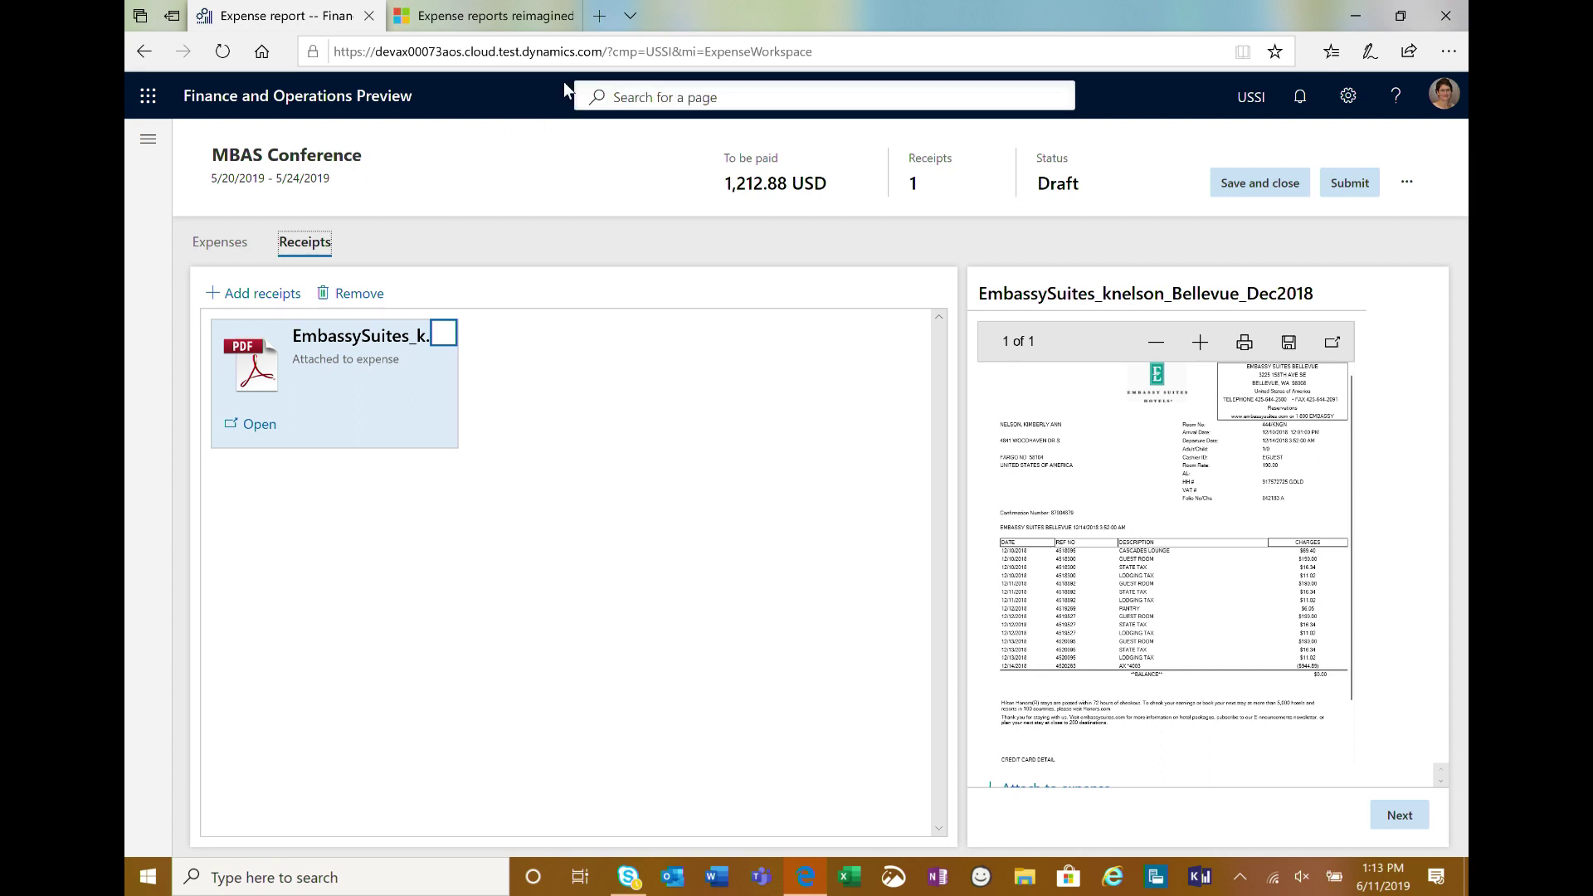
pyautogui.click(219, 242)
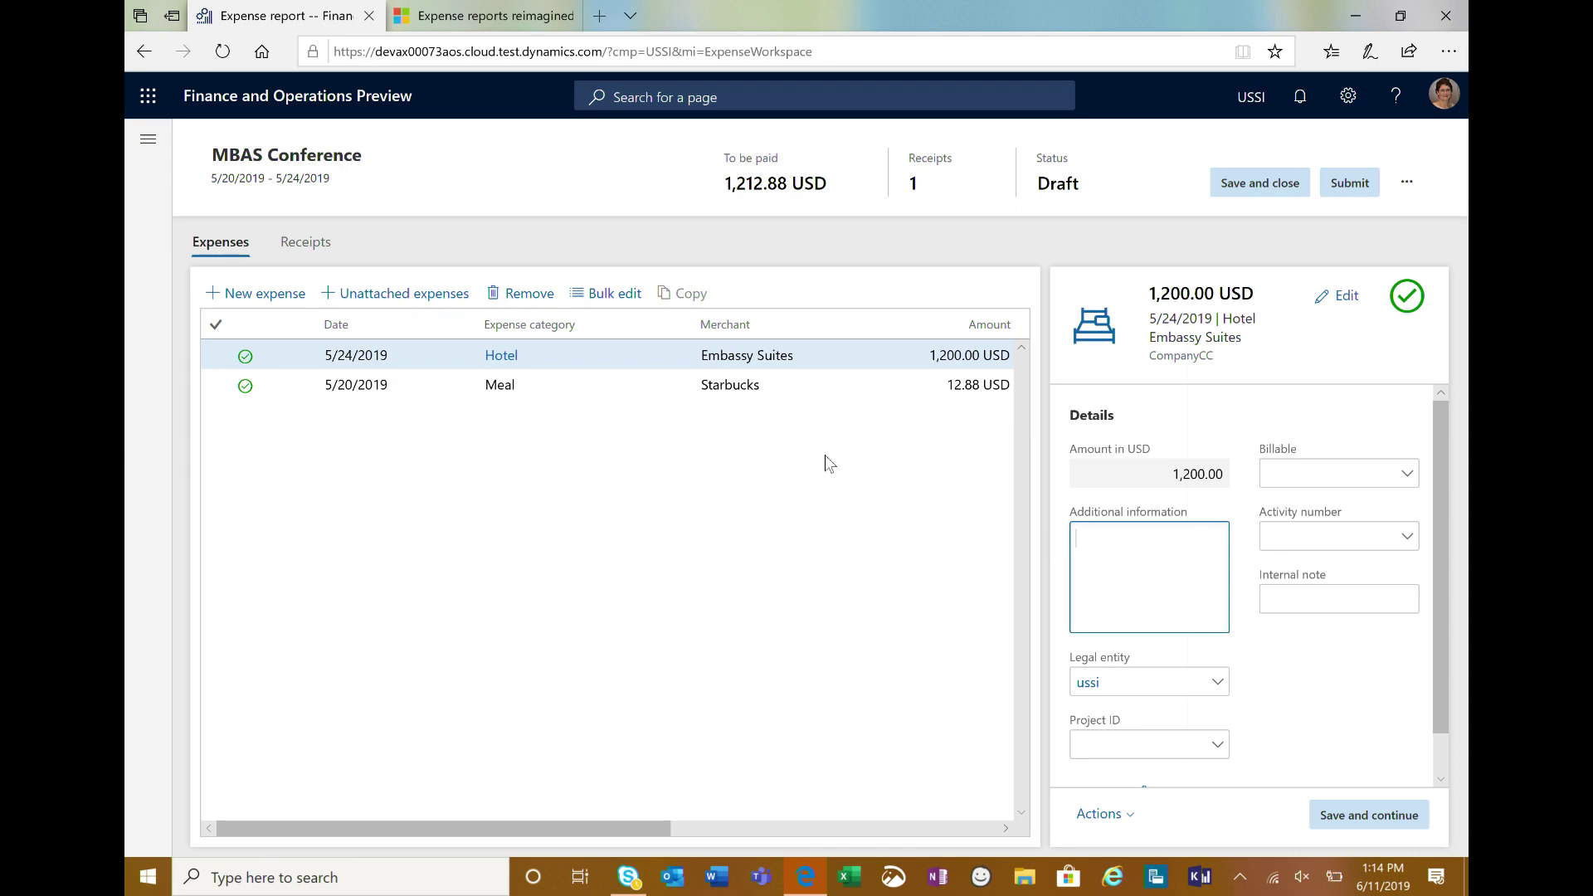
# Open the Expense reports list in the Expense management module, then display the module's pages again.
pyautogui.click(148, 138)
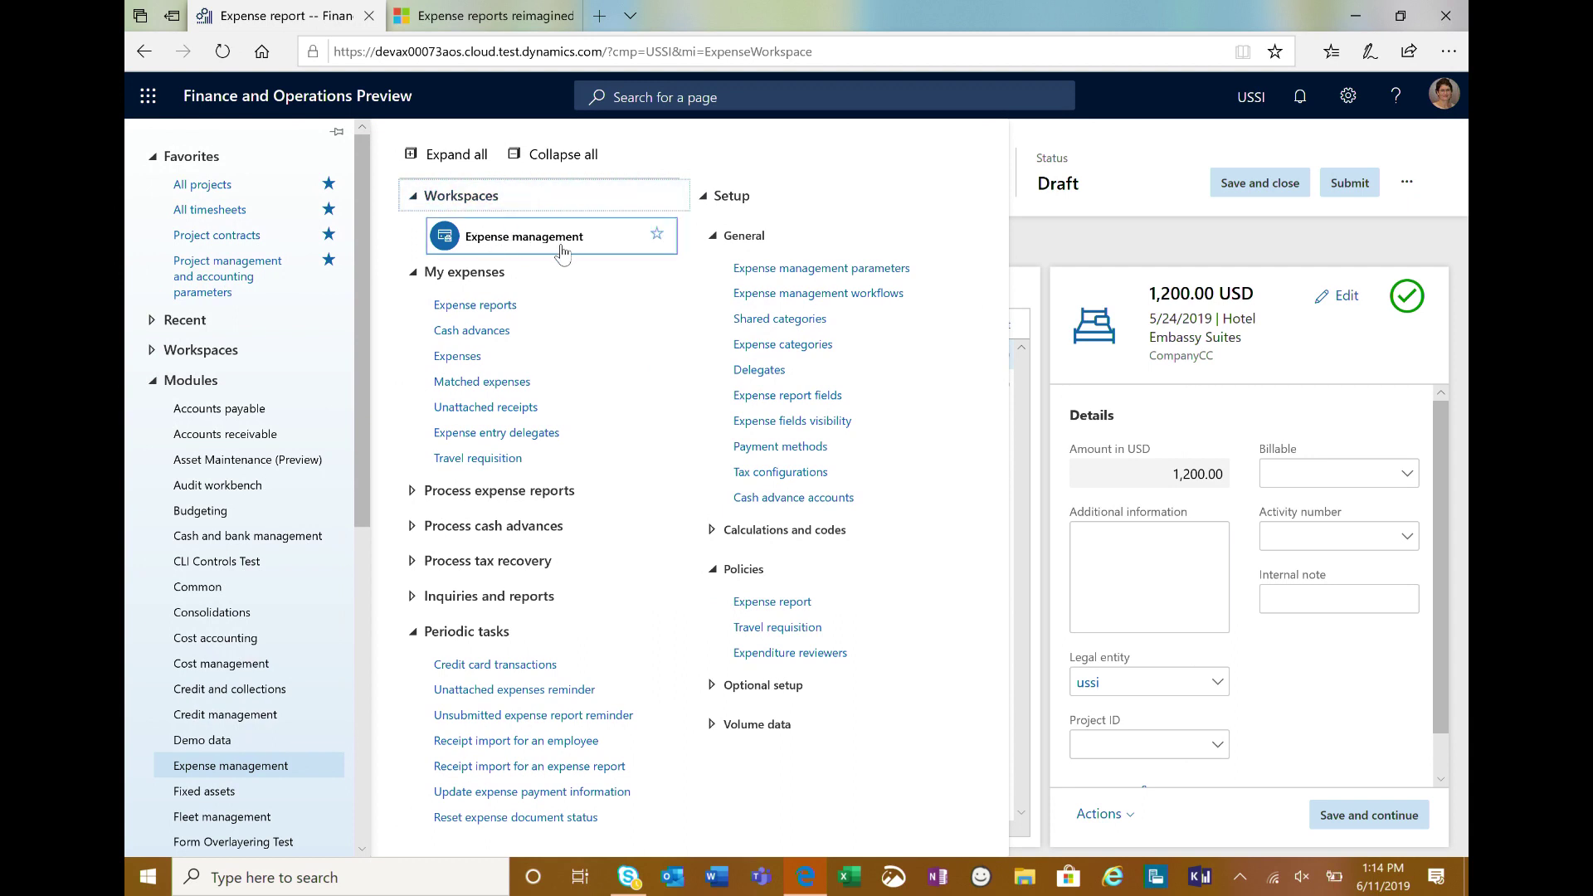
pyautogui.click(459, 313)
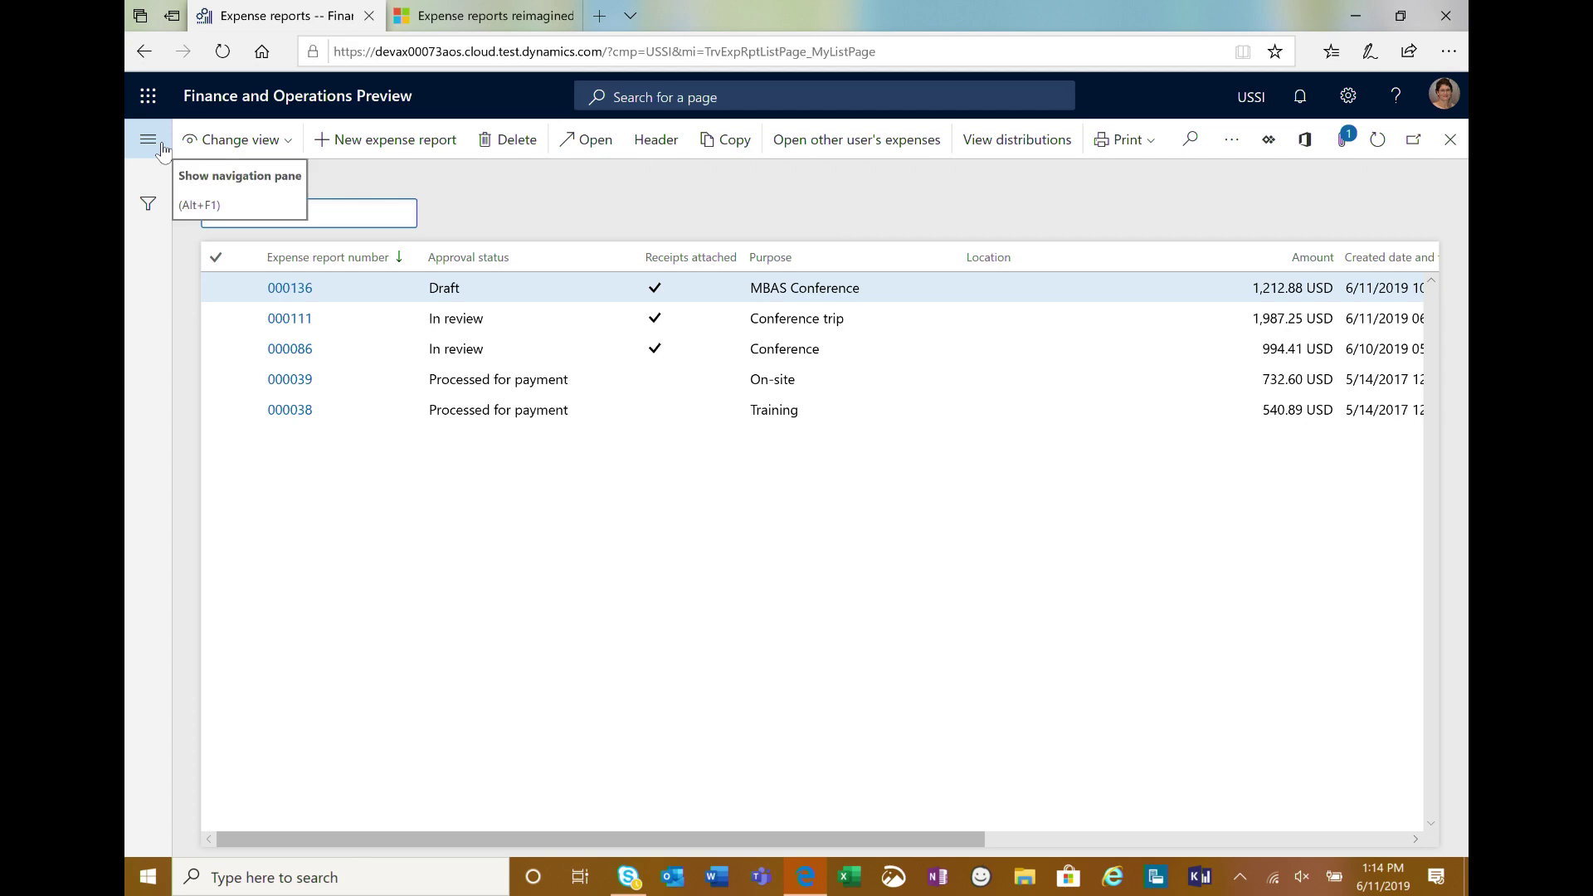
pyautogui.click(163, 150)
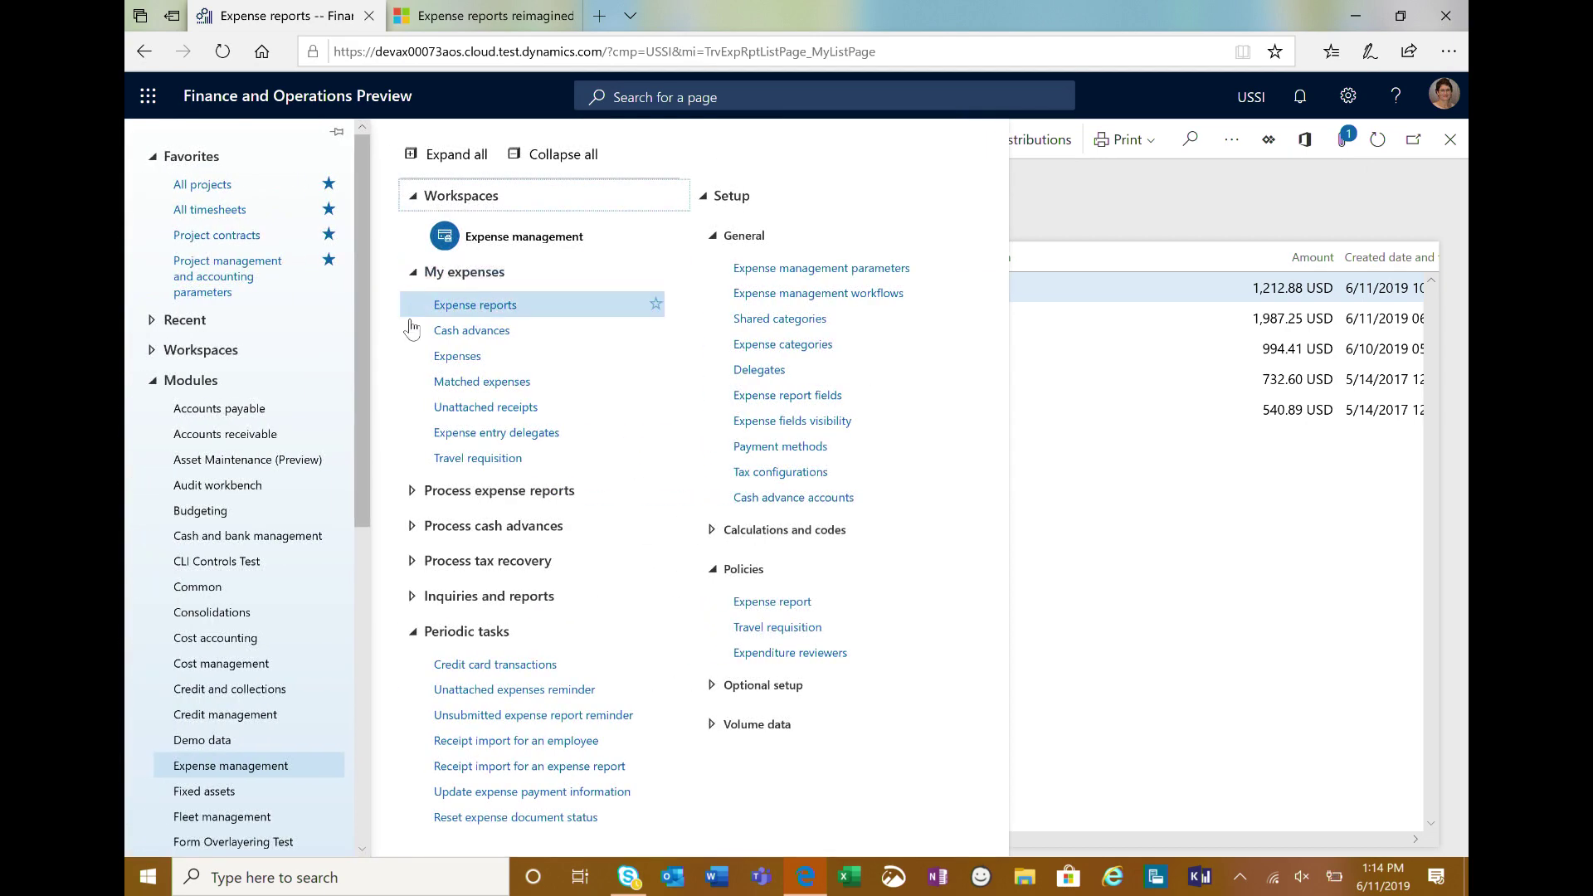